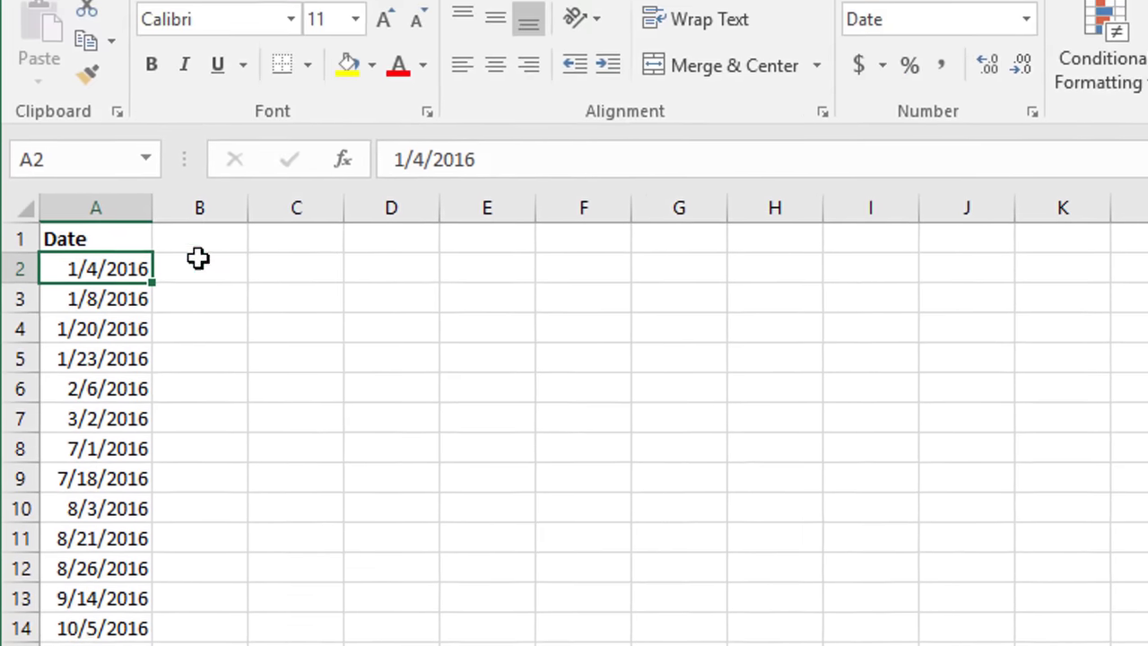
Step: Show A2 as a plain serial number, then switch it back to Short Date format
{"action": "left_click", "coordinate": [1026, 20]}
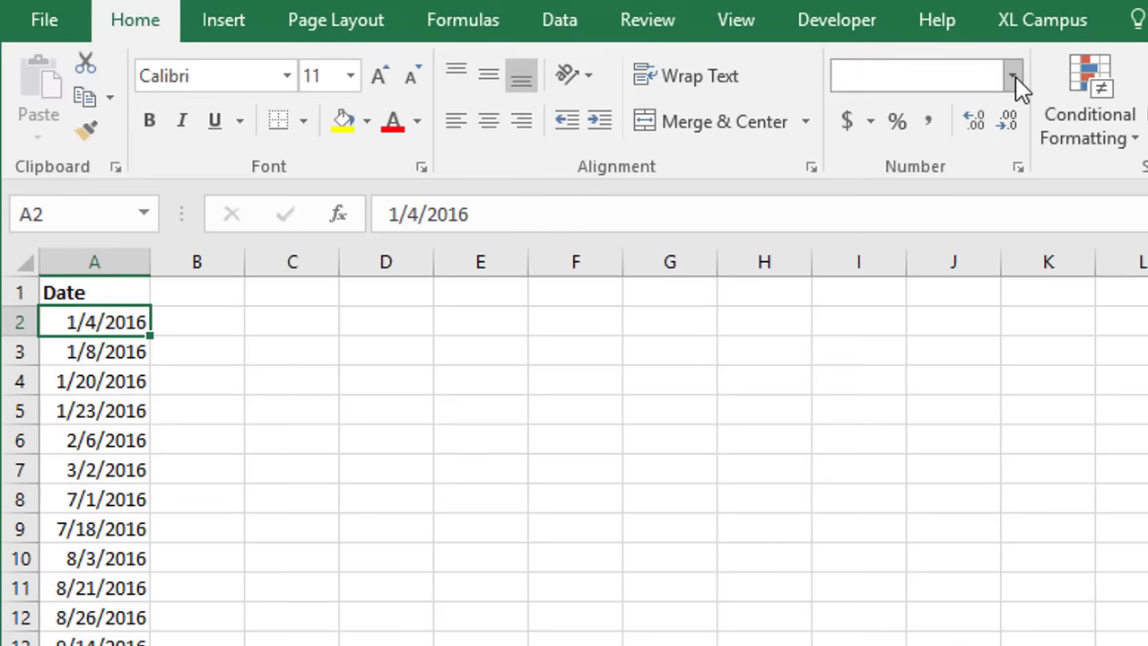
{"action": "left_click", "coordinate": [1012, 78]}
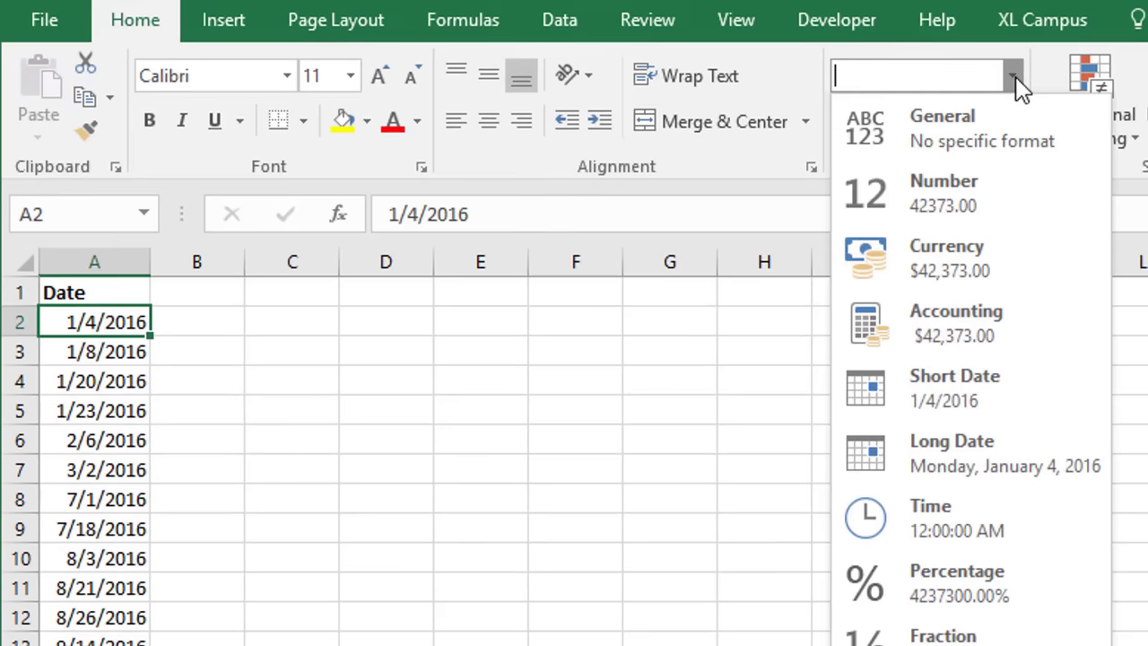
{"action": "left_click", "coordinate": [945, 120]}
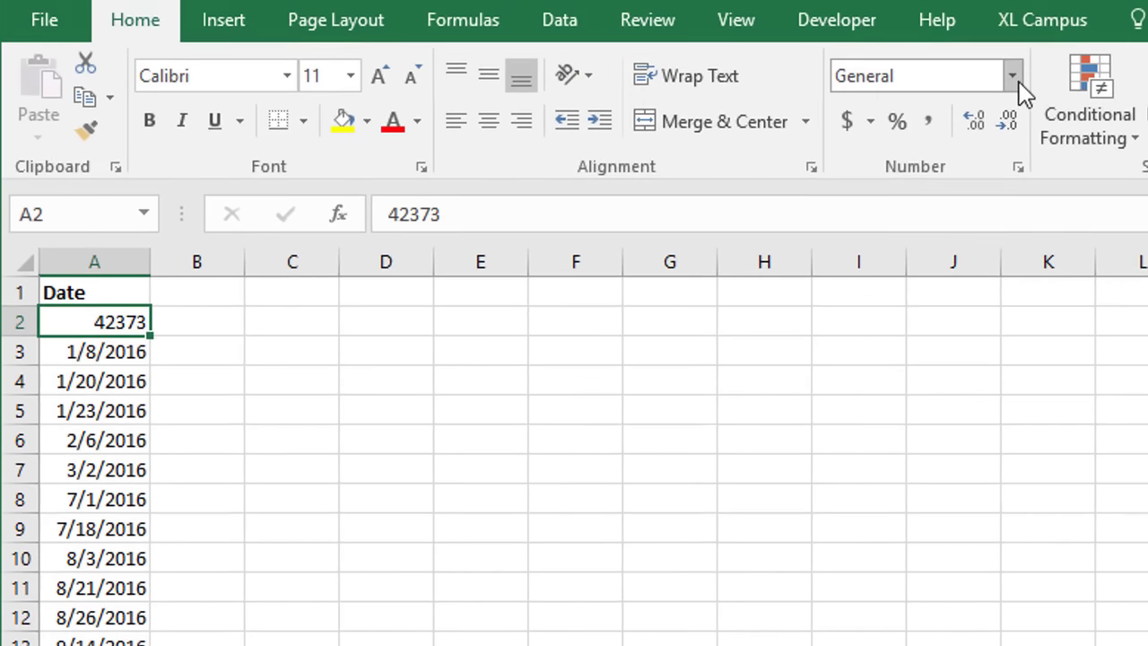
{"action": "left_click", "coordinate": [1015, 81]}
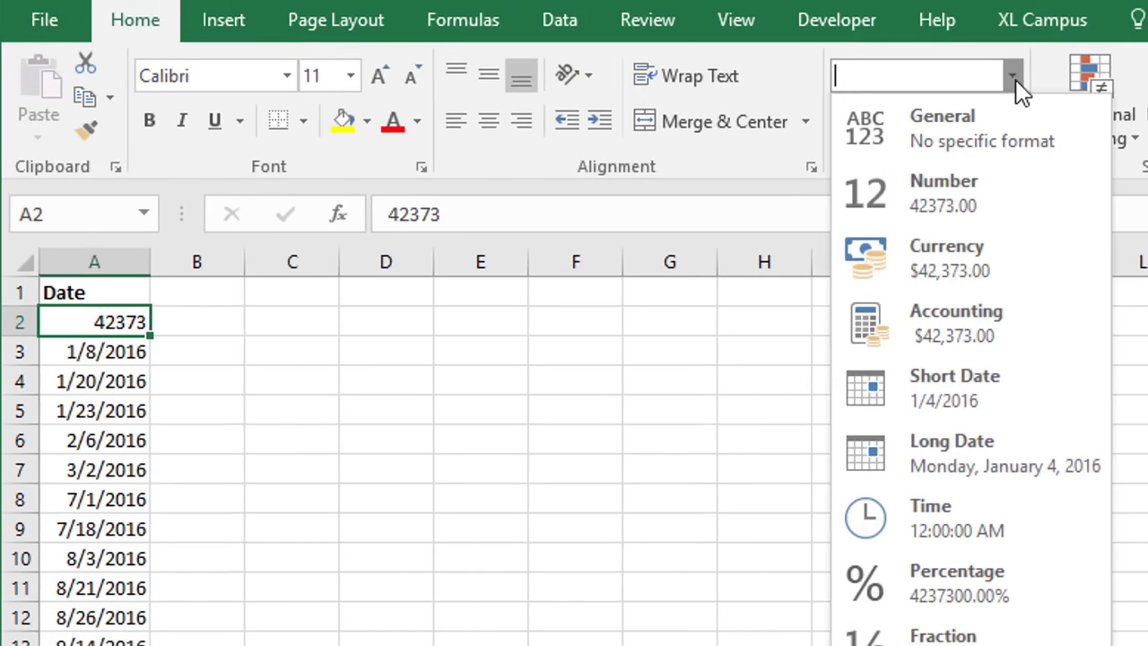
{"action": "left_click", "coordinate": [908, 381]}
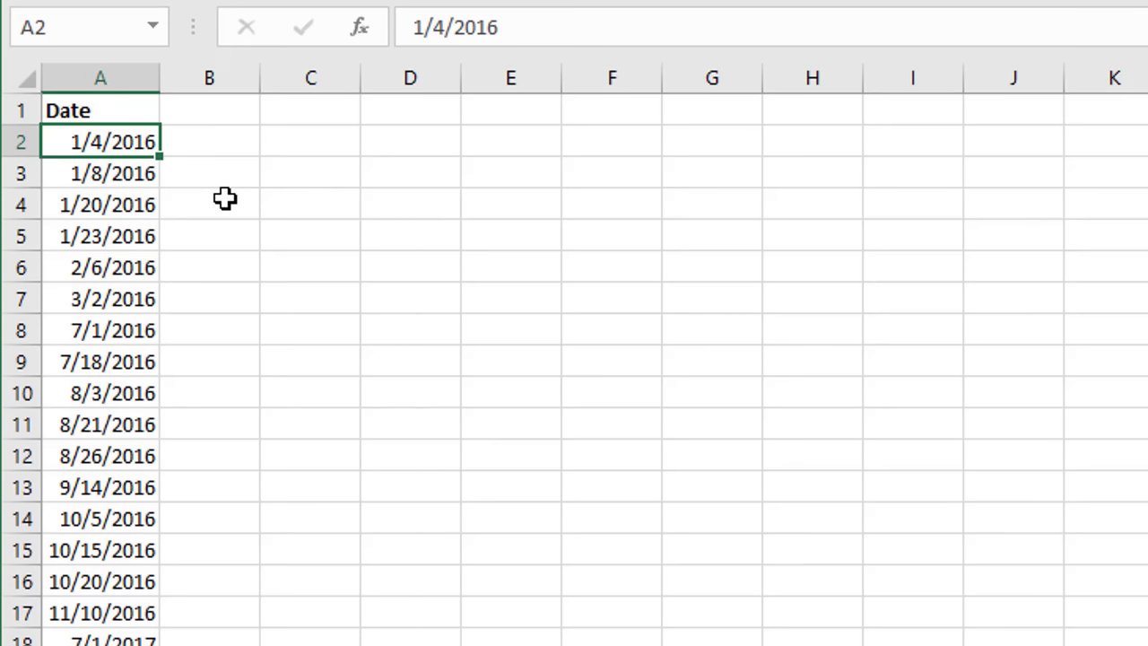
Step: Enter =A2+1 in B2, fill it down column B, and widen the column to fit
{"action": "left_click", "coordinate": [195, 139]}
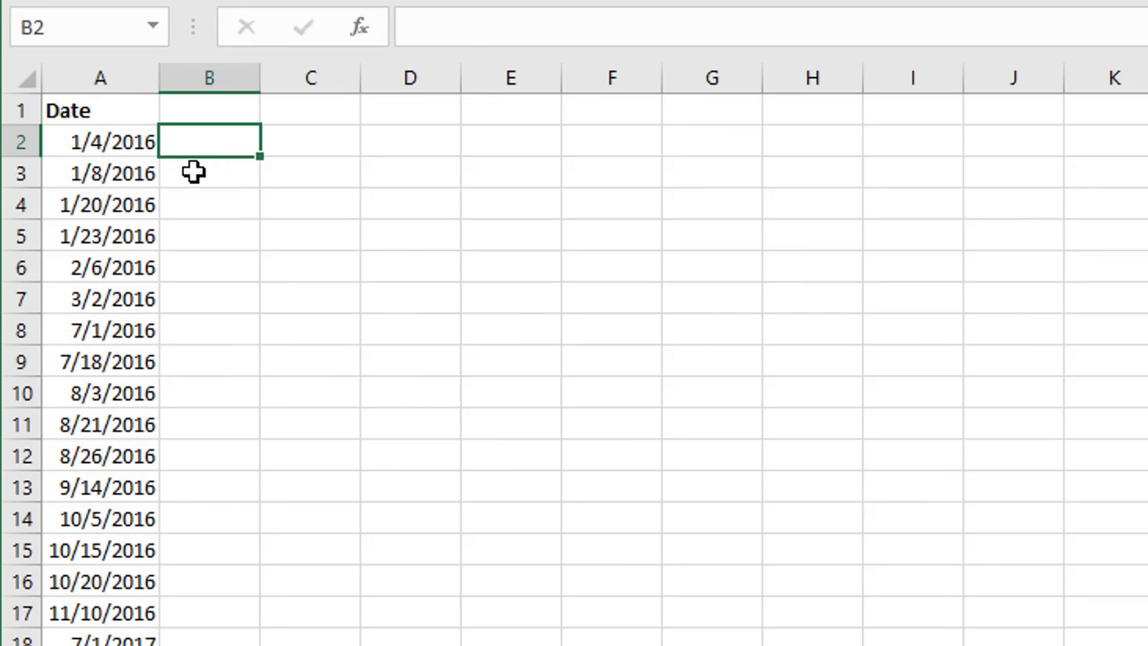
{"action": "type", "text": "="}
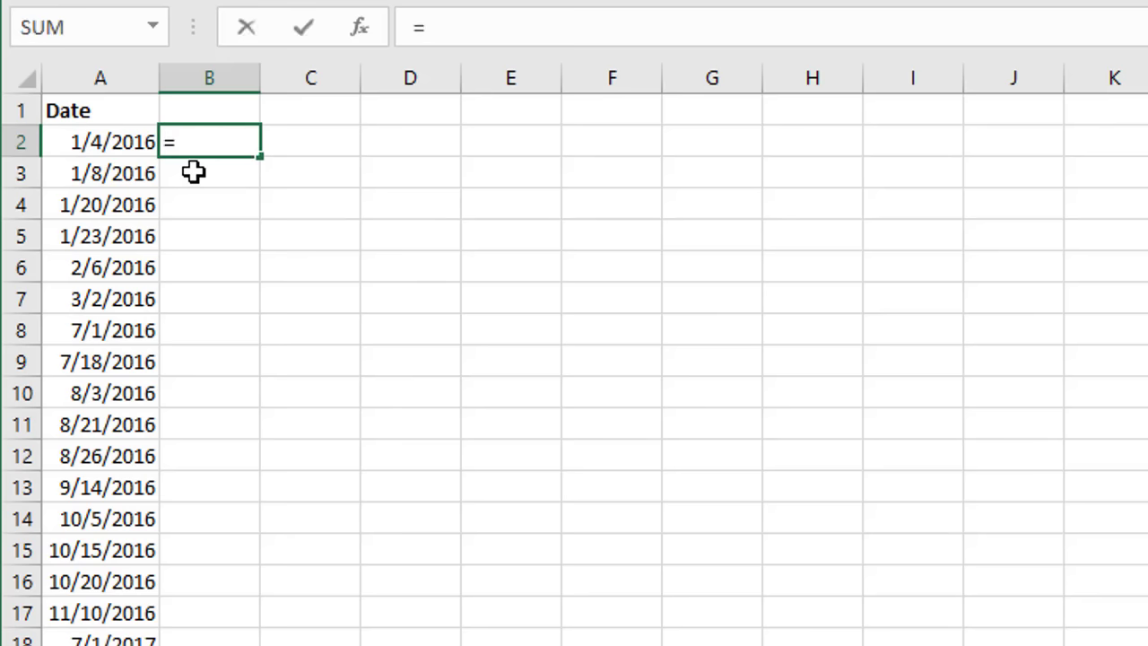
{"action": "left_click", "coordinate": [100, 142]}
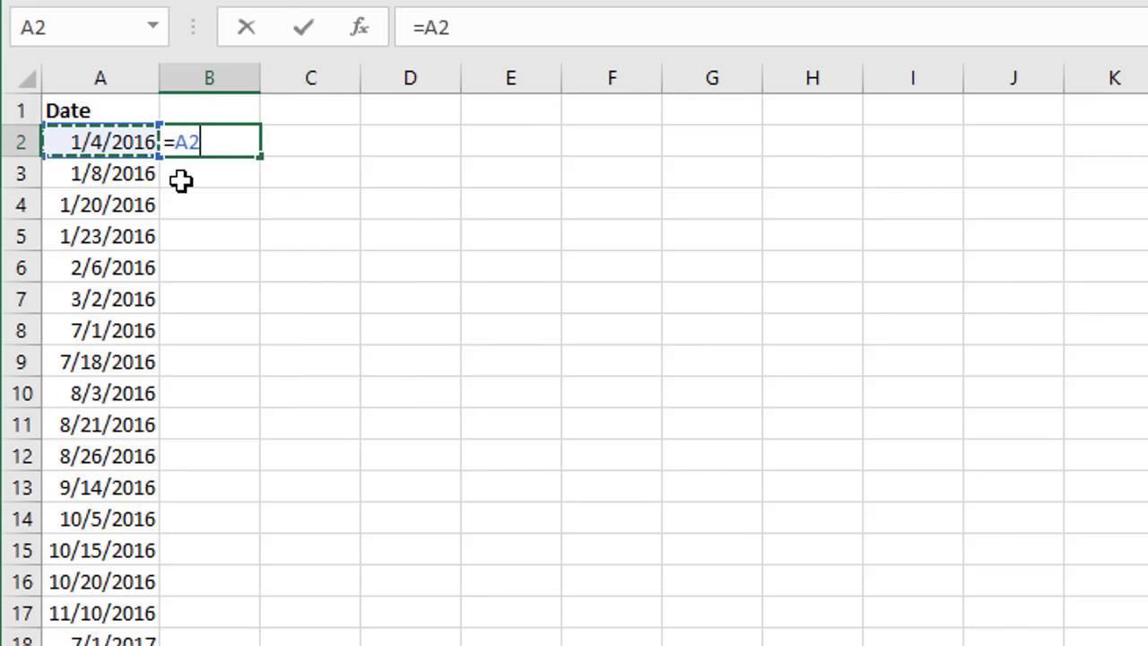
{"action": "type", "text": "+1"}
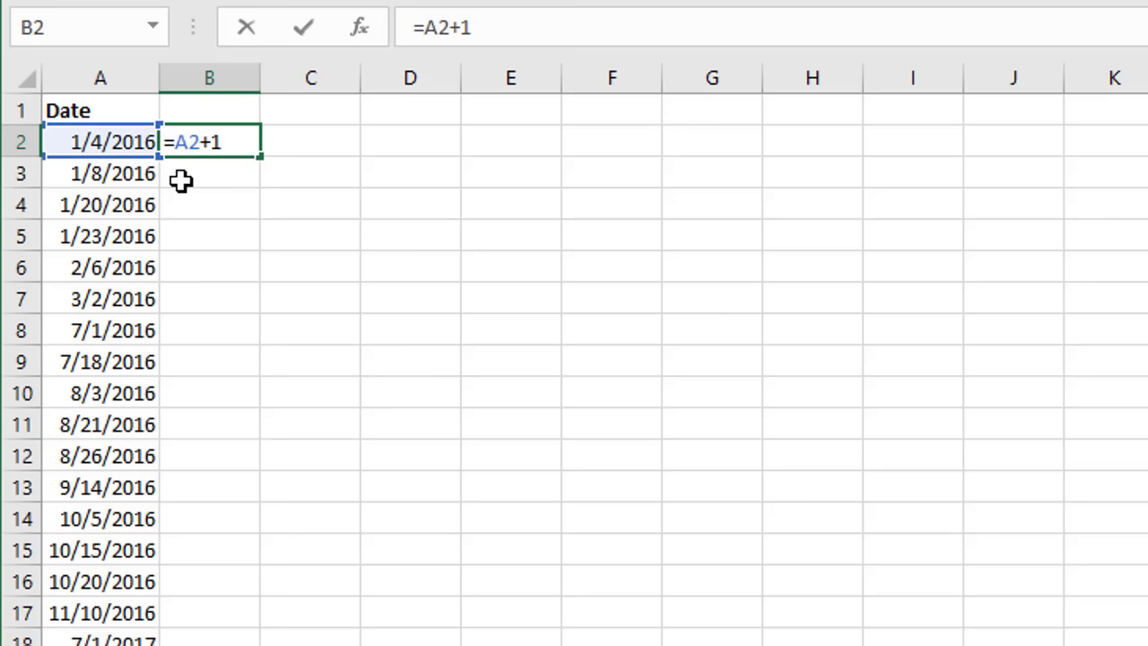
{"action": "key", "text": "Return"}
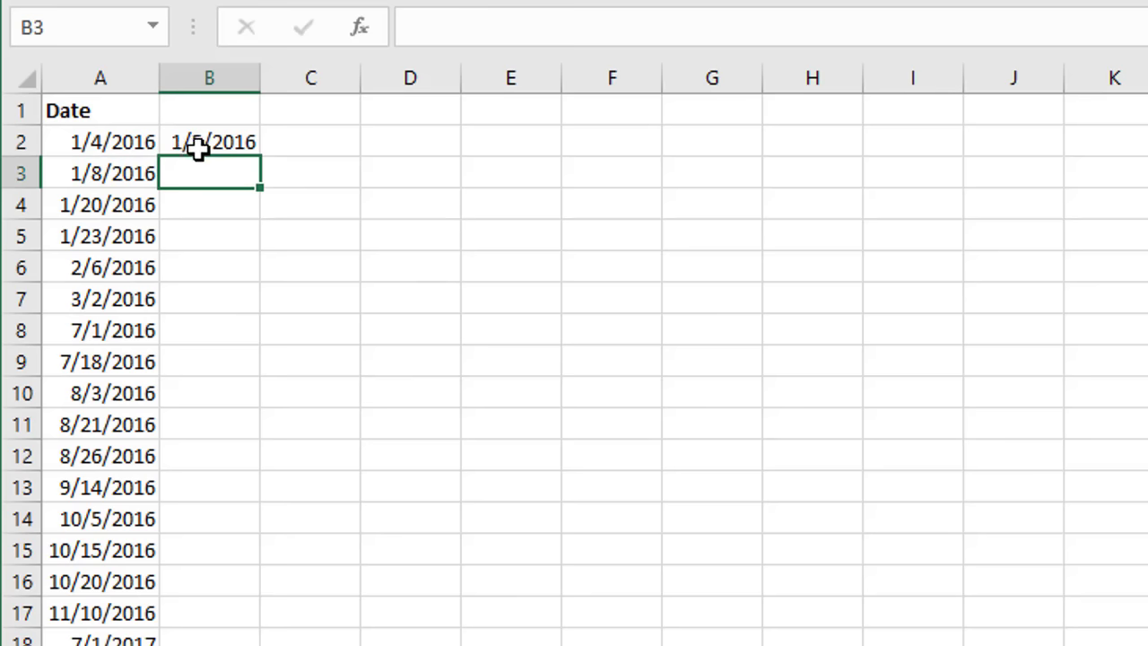
{"action": "left_click", "coordinate": [255, 146]}
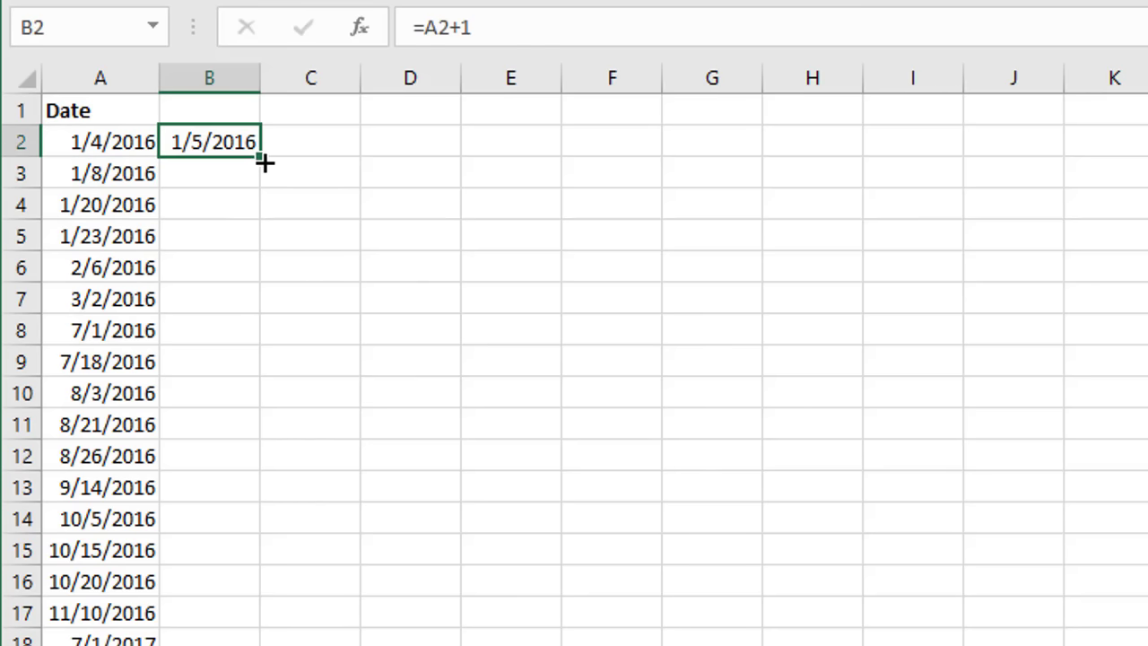
{"action": "double_click", "coordinate": [265, 157]}
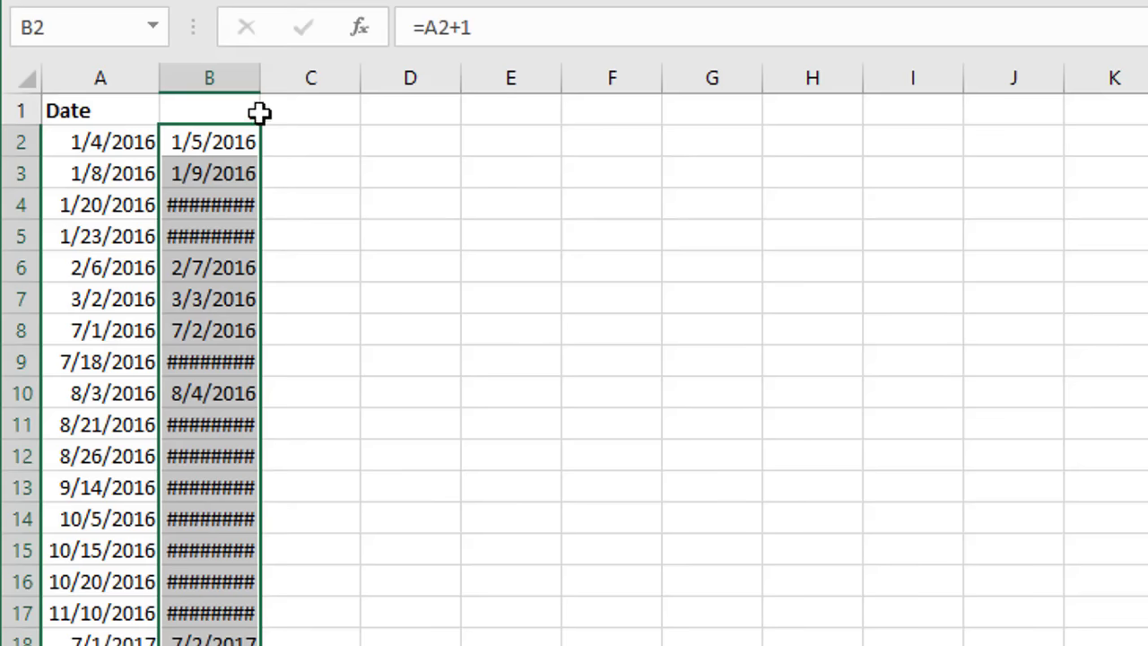
{"action": "double_click", "coordinate": [260, 81]}
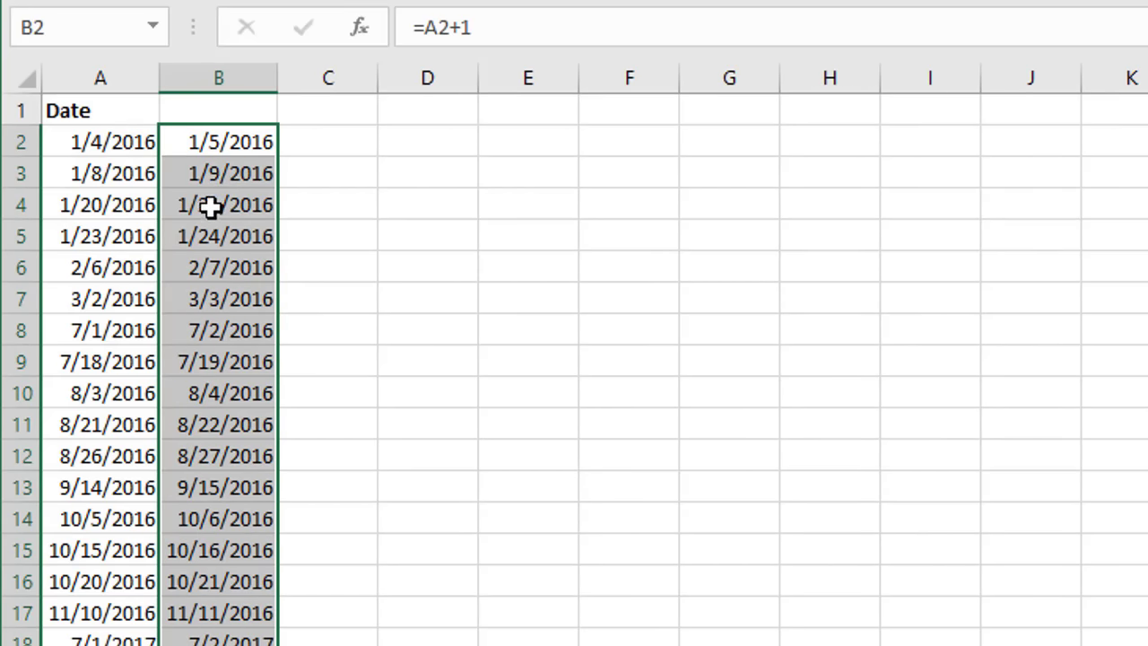
Step: Copy the shifted dates from column B and paste them into column A as values
{"action": "right_click", "coordinate": [208, 143]}
{"action": "left_click", "coordinate": [269, 207]}
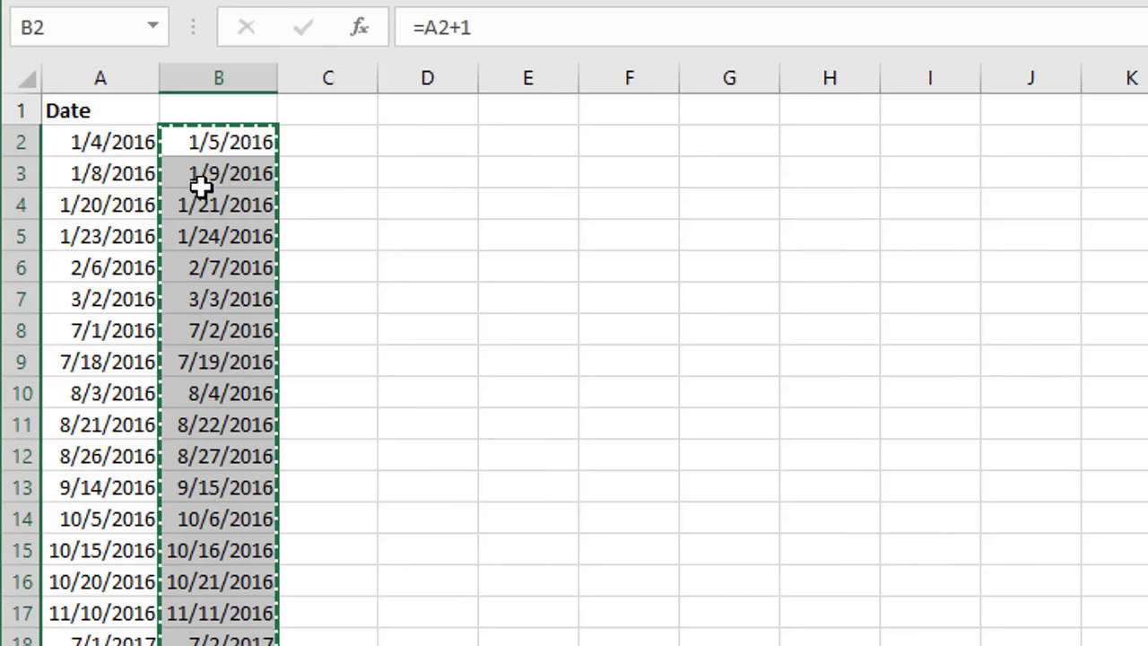
{"action": "right_click", "coordinate": [131, 147]}
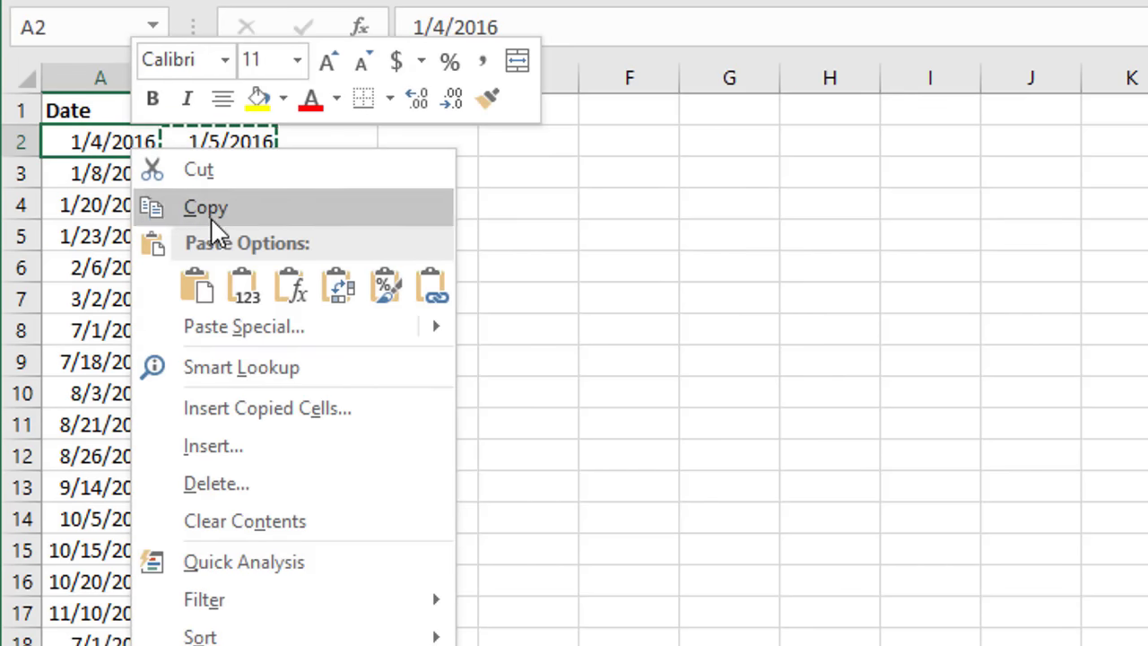
{"action": "left_click", "coordinate": [244, 289]}
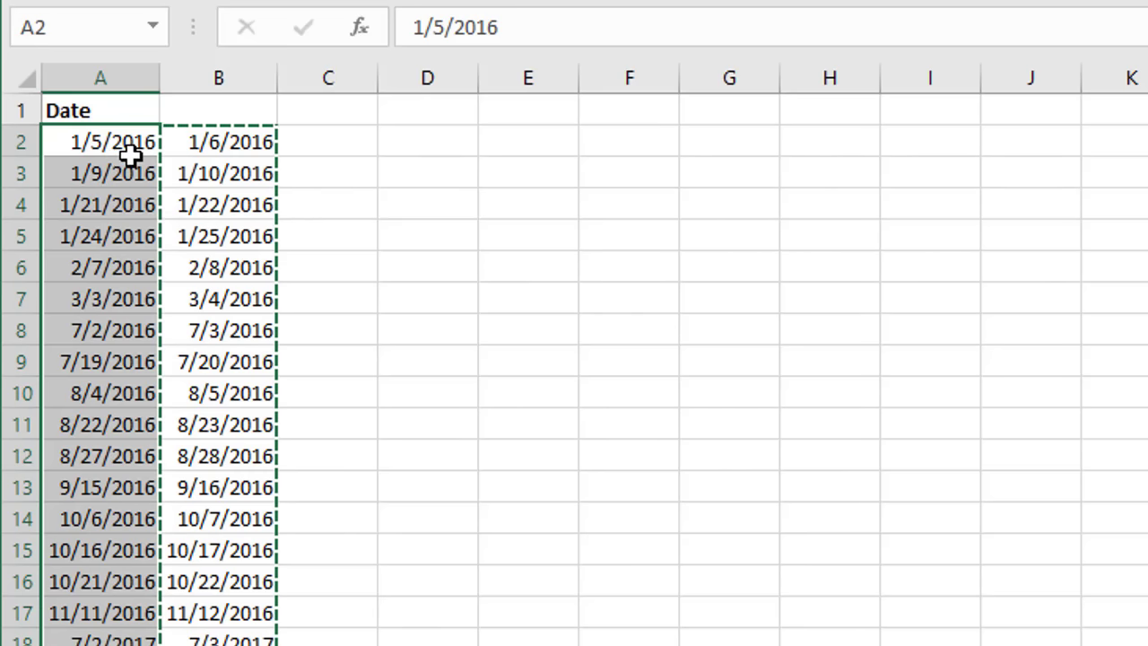
{"action": "left_click", "coordinate": [201, 144]}
Step: Change B2's formula to =A2-1
{"action": "key", "text": "F2"}
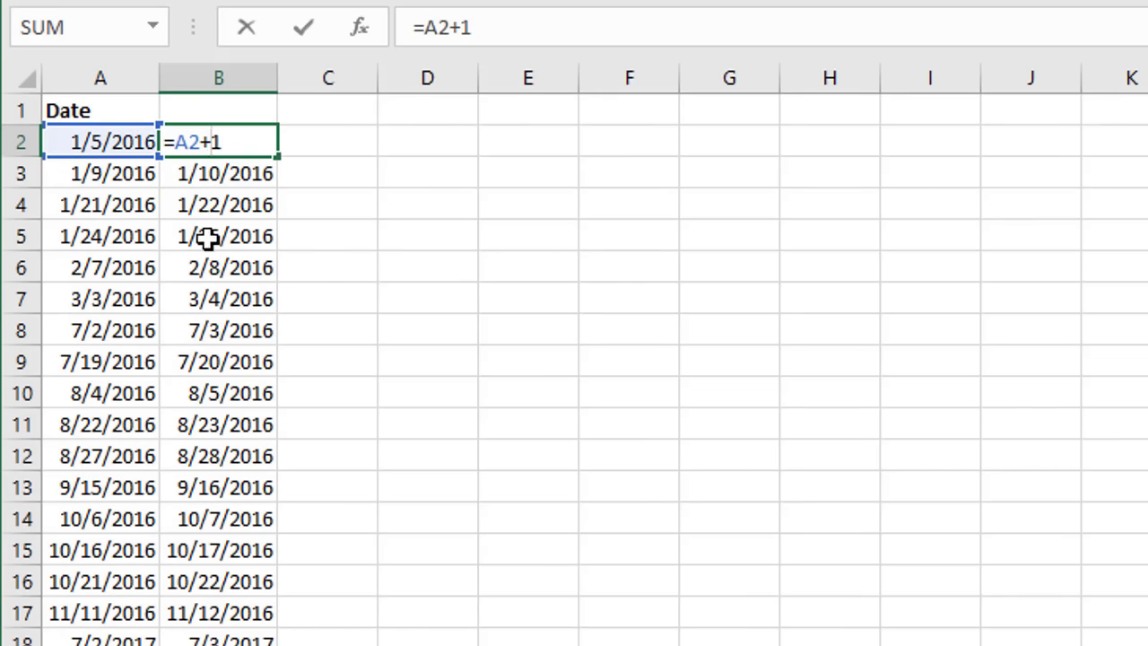
{"action": "key", "text": "BackSpace"}
{"action": "type", "text": "-"}
{"action": "key", "text": "Return"}
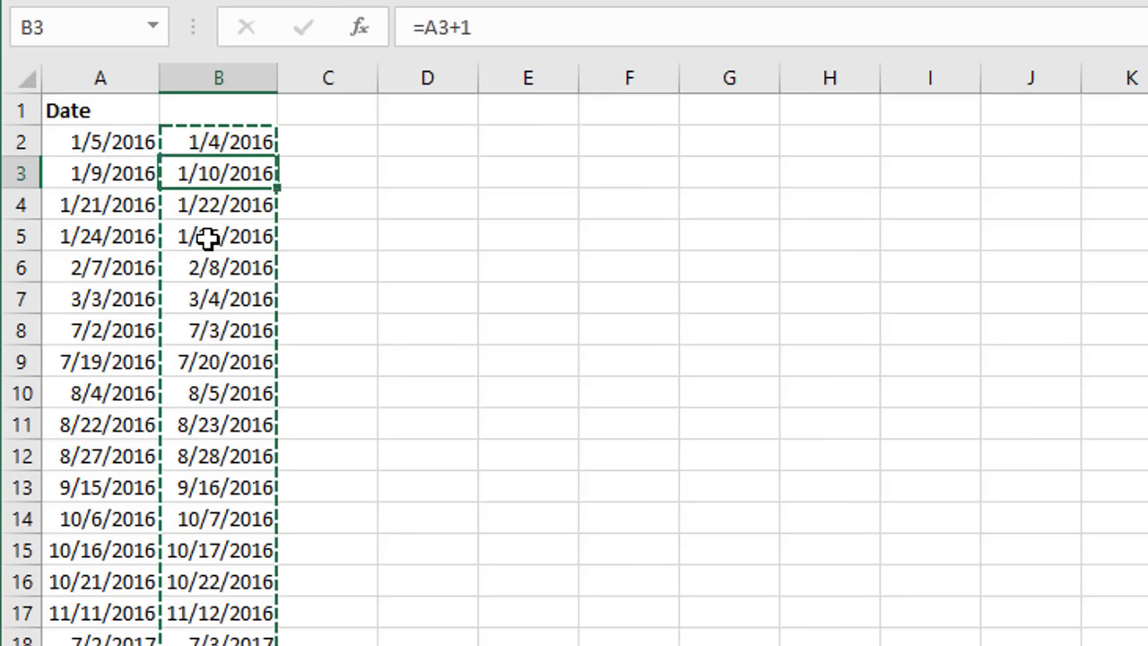
Step: Change B2's formula to =A2+7
{"action": "left_click", "coordinate": [196, 141]}
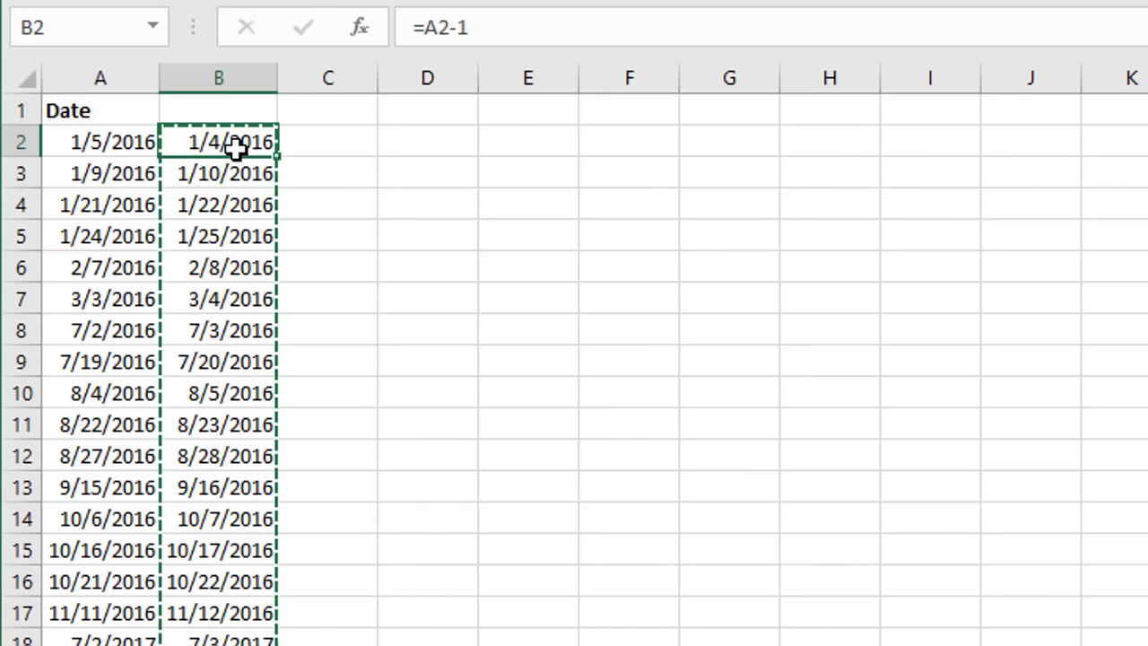
{"action": "double_click", "coordinate": [235, 148]}
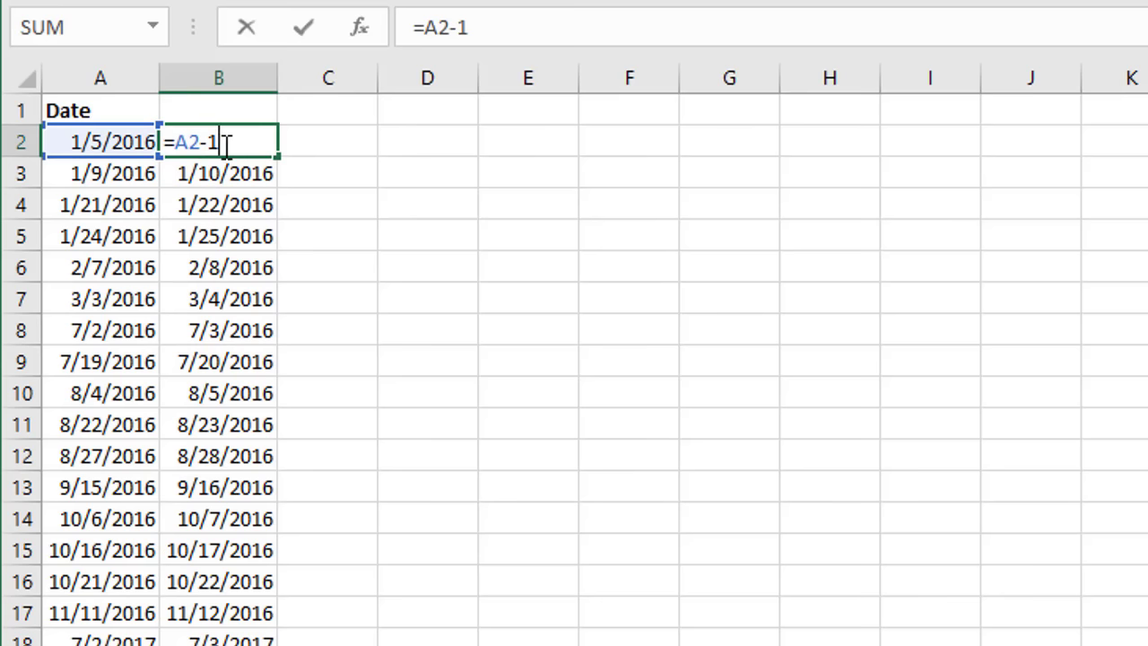
{"action": "key", "text": "BackSpace"}
{"action": "key", "text": "BackSpace"}
{"action": "type", "text": "+7"}
{"action": "key", "text": "Return"}
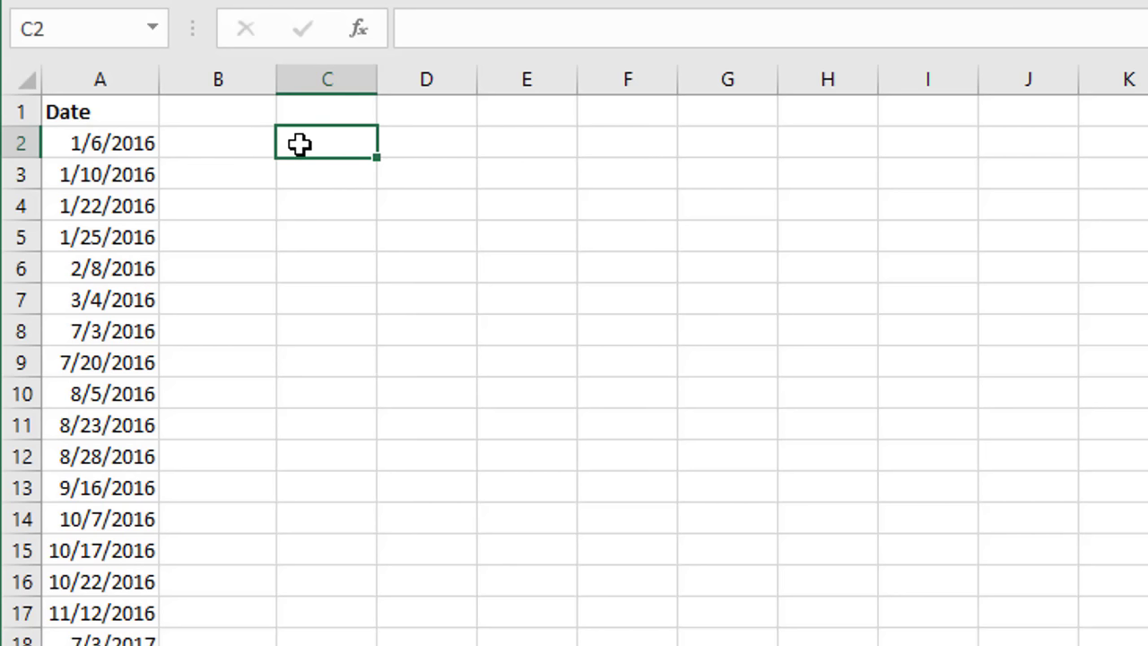
Step: Enter 1 in C2, copy it, and select the dates in column A for pasting
{"action": "type", "text": "1"}
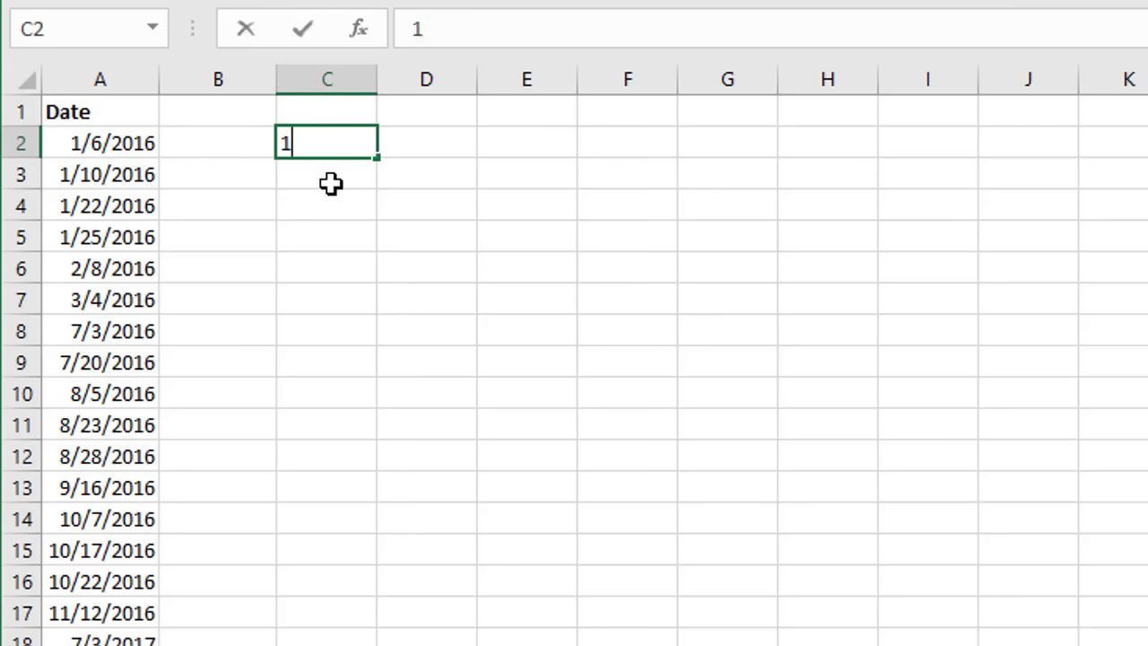
{"action": "key", "text": "Return"}
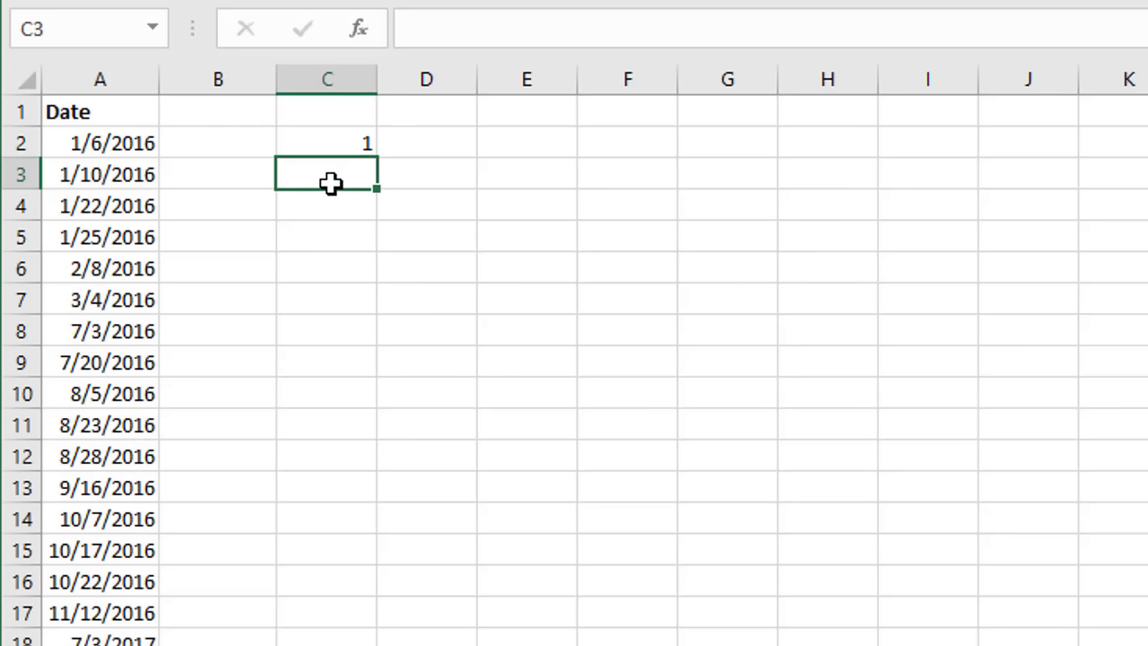
{"action": "right_click", "coordinate": [335, 145]}
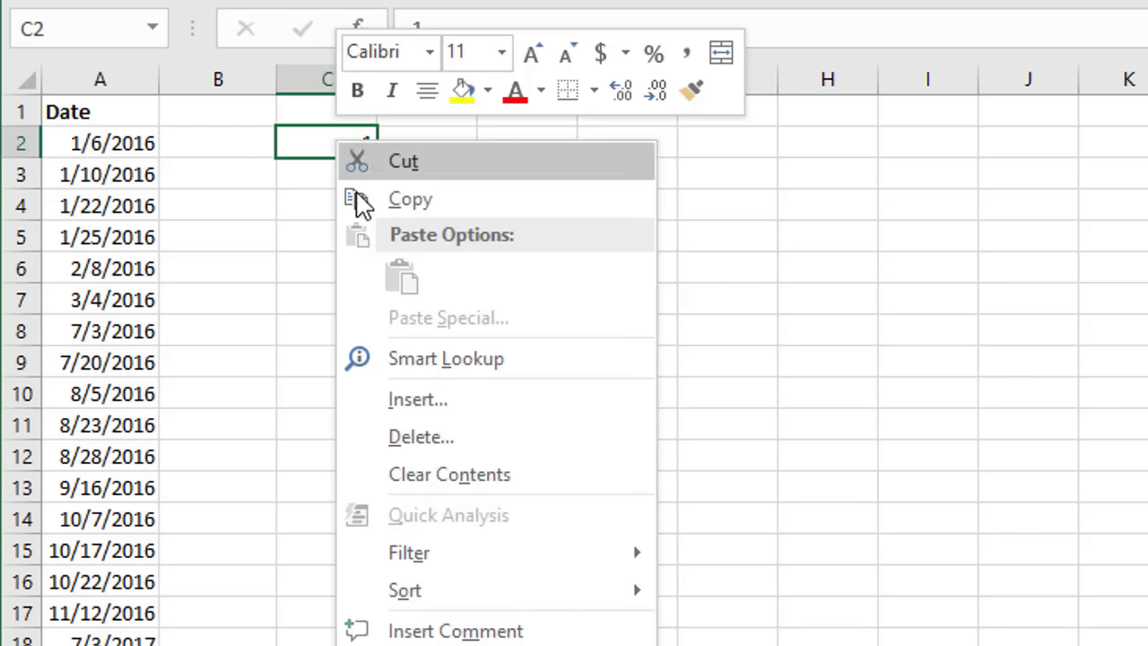
{"action": "left_click", "coordinate": [377, 200]}
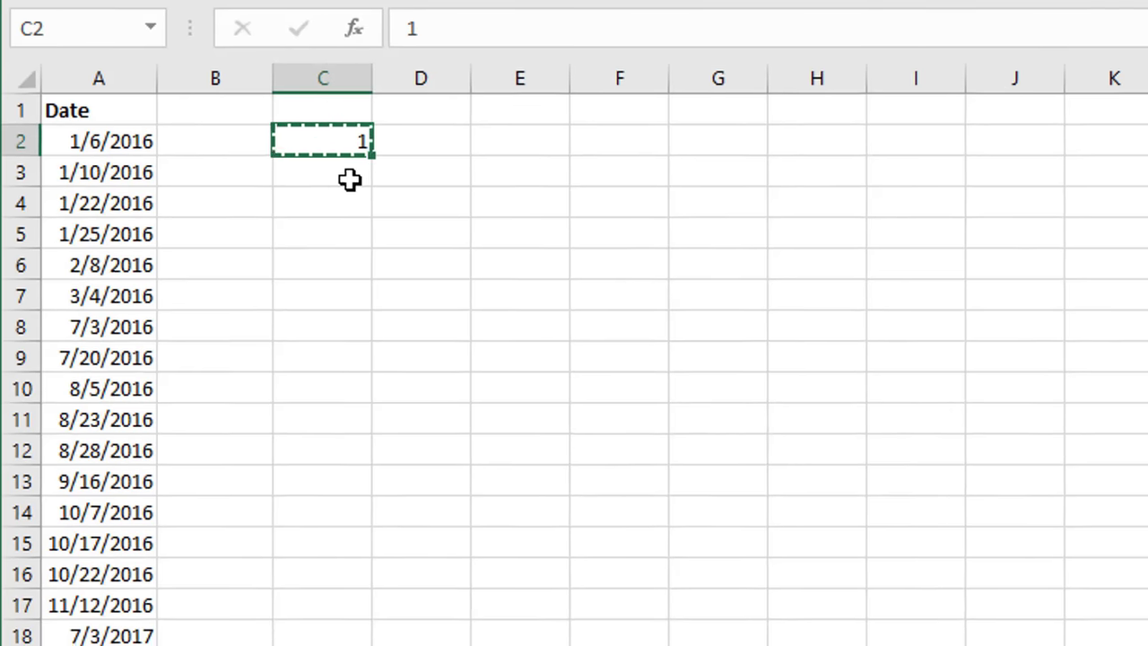
{"action": "left_click_drag", "start_coordinate": [90, 125], "coordinate": [79, 621]}
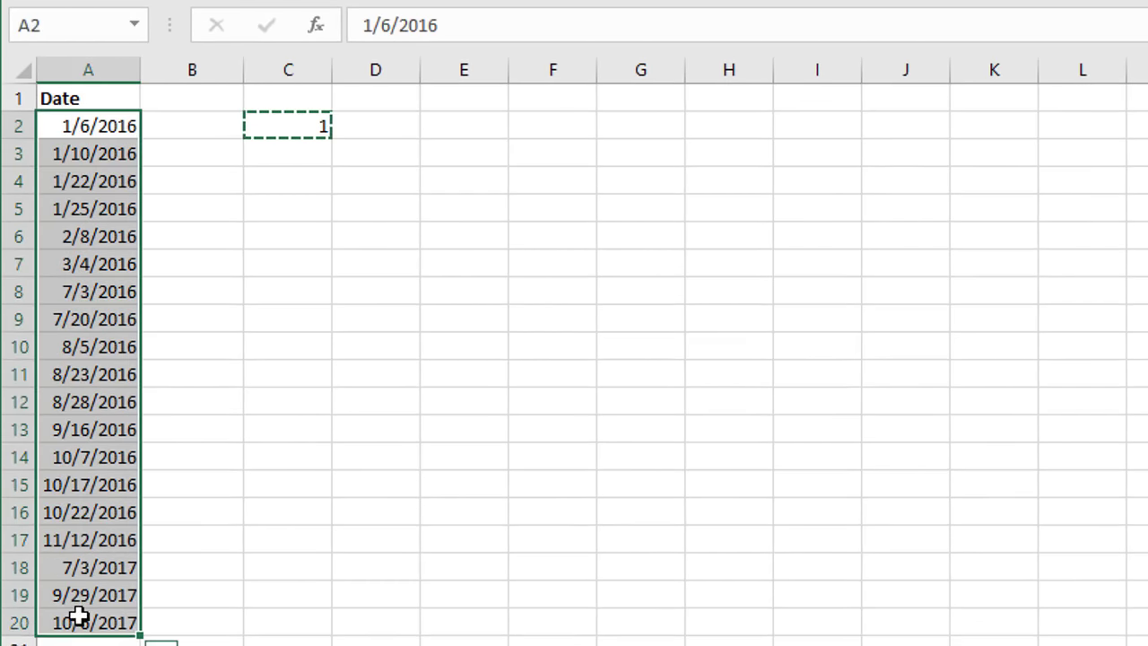
{"action": "right_click", "coordinate": [99, 122]}
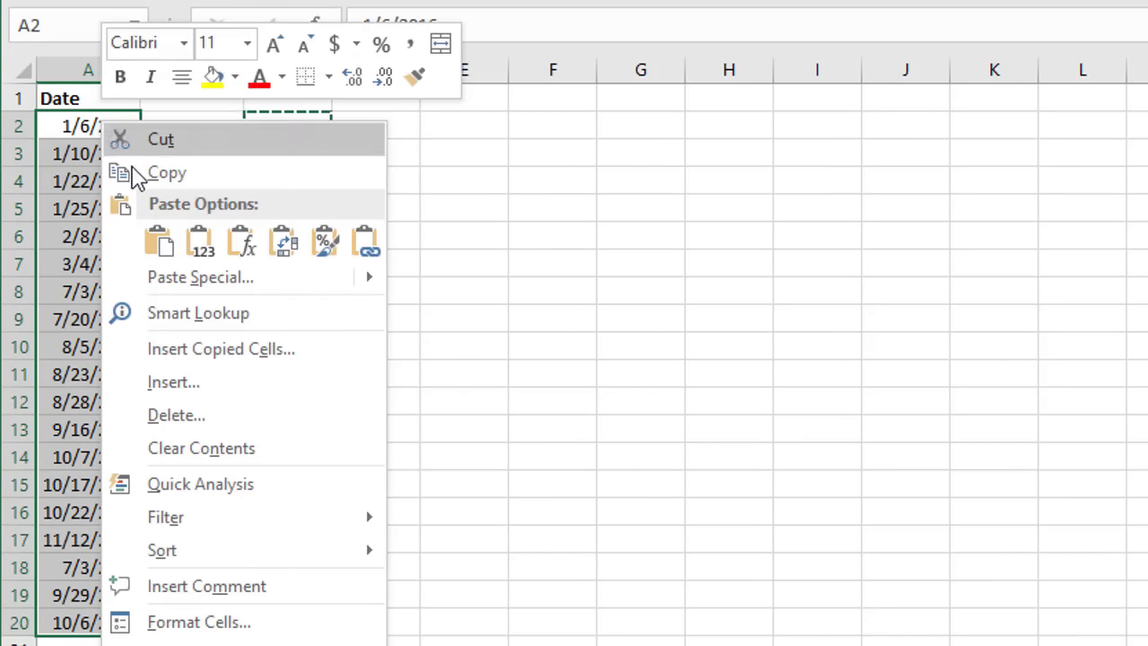
Step: Paste Special the copied 1 onto the dates using Values and Add, moving each one day later
{"action": "left_click", "coordinate": [192, 286]}
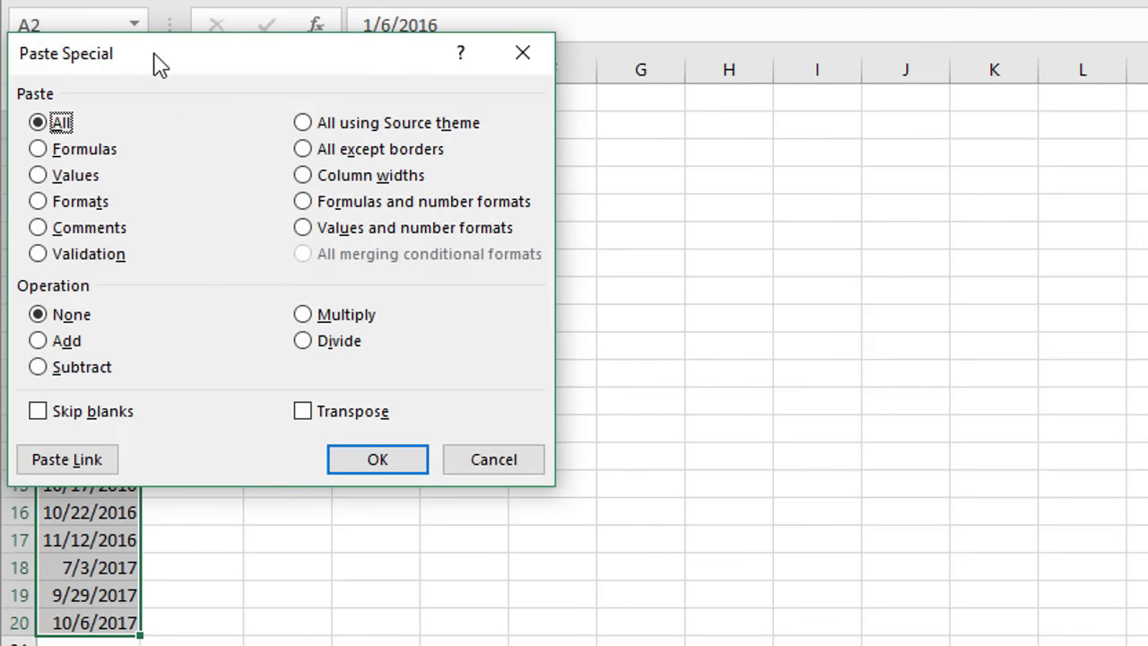
{"action": "left_click_drag", "start_coordinate": [153, 64], "coordinate": [526, 84]}
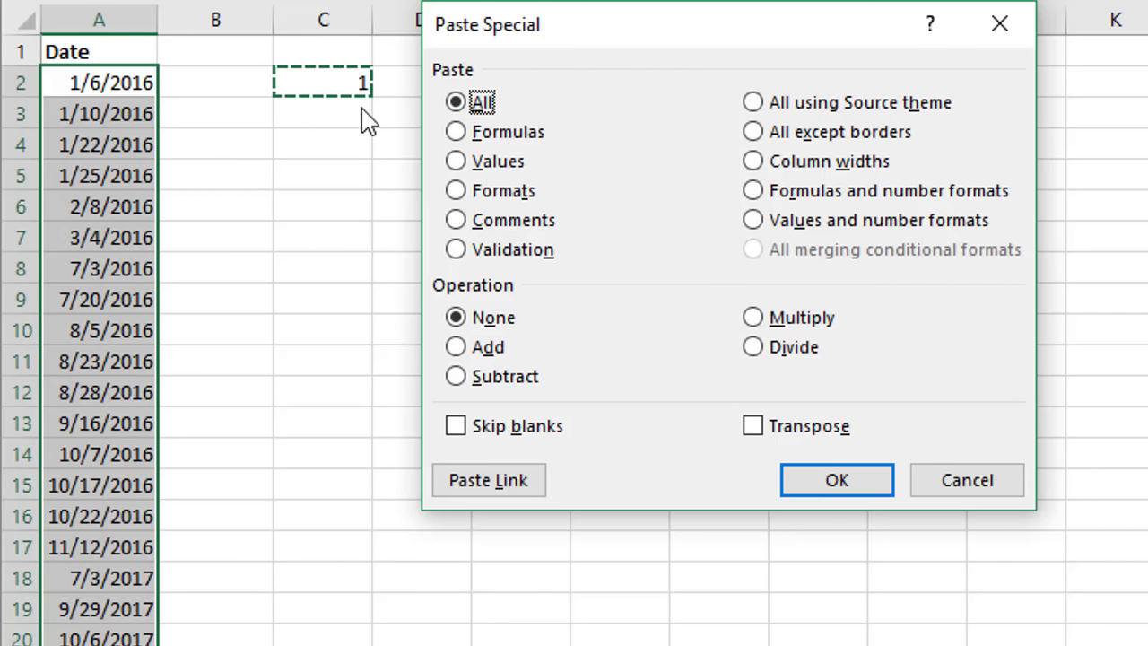
{"action": "left_click", "coordinate": [457, 352]}
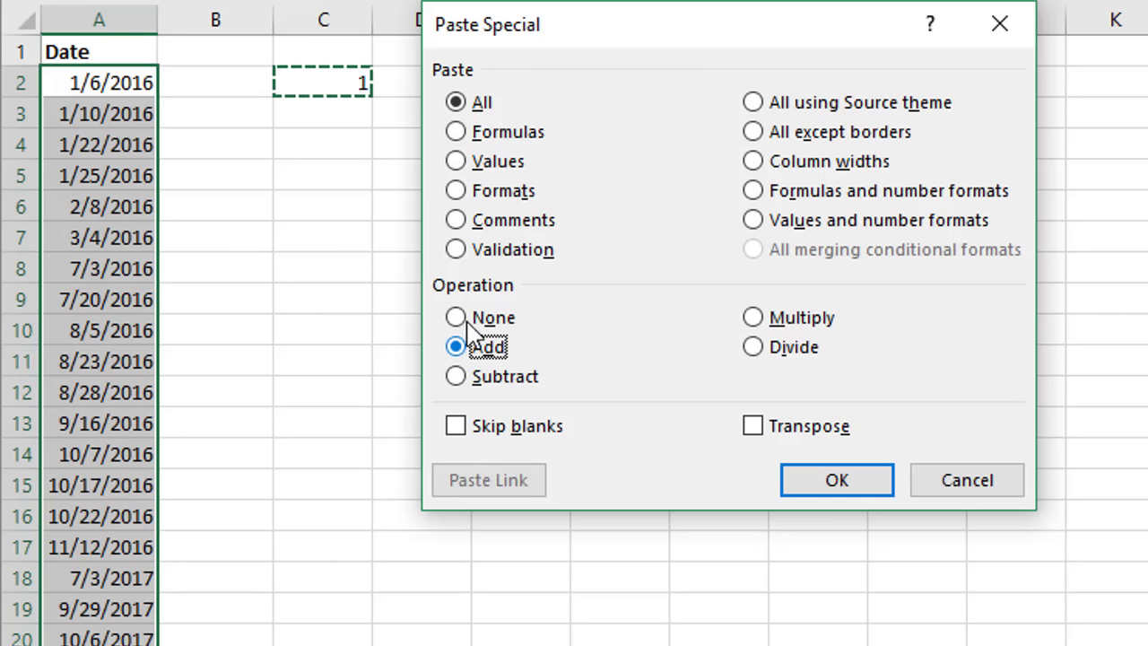
{"action": "left_click", "coordinate": [459, 165]}
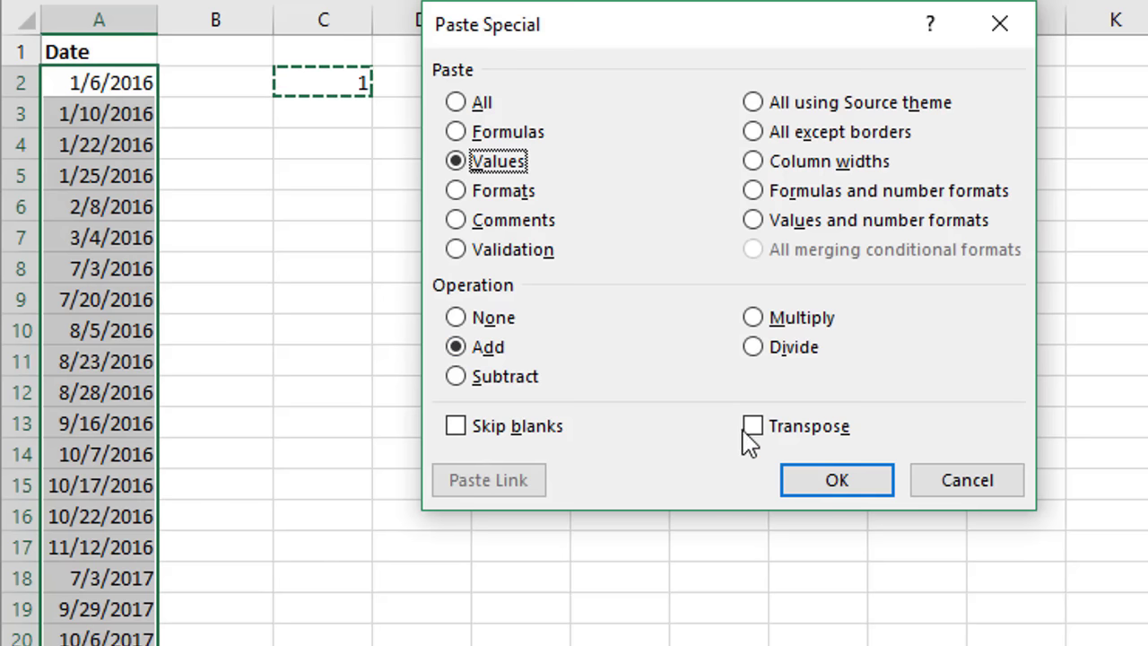
{"action": "left_click", "coordinate": [834, 481]}
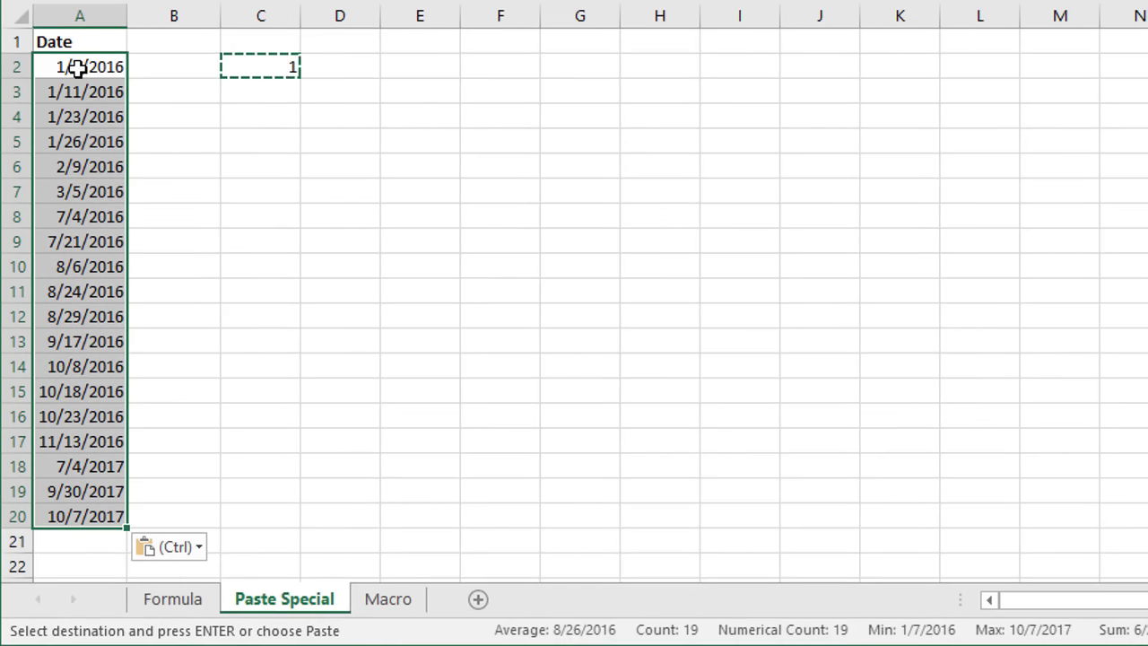
Step: Paste Special the copied 1 onto the dates using Values and Subtract, moving each one day earlier
{"action": "right_click", "coordinate": [79, 68]}
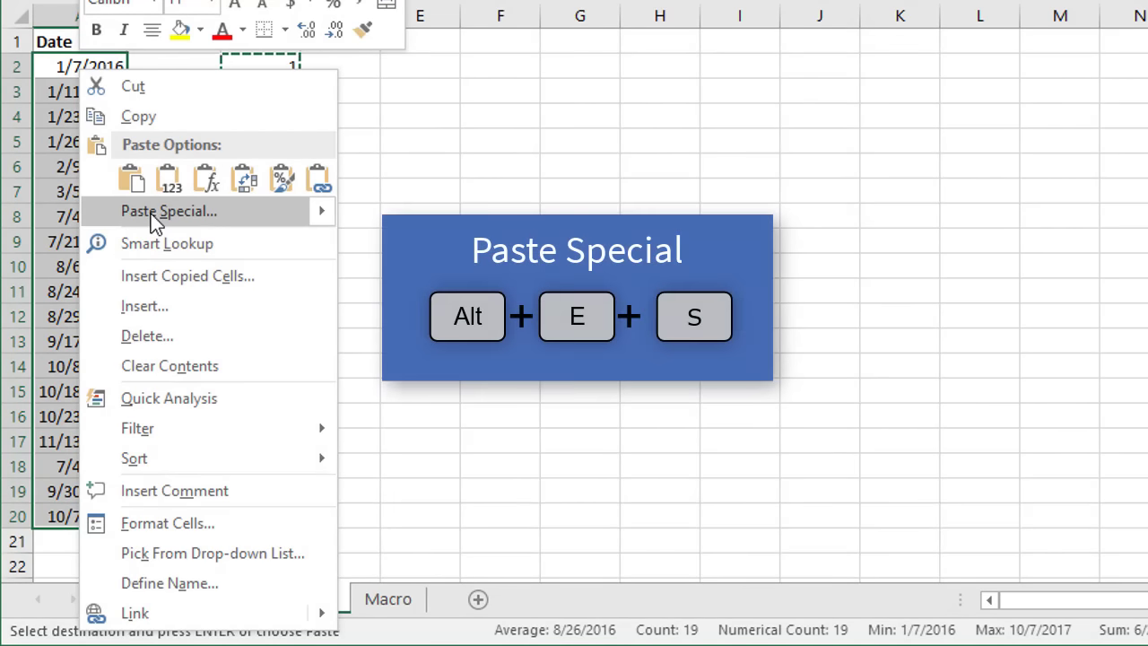
{"action": "left_click", "coordinate": [151, 211]}
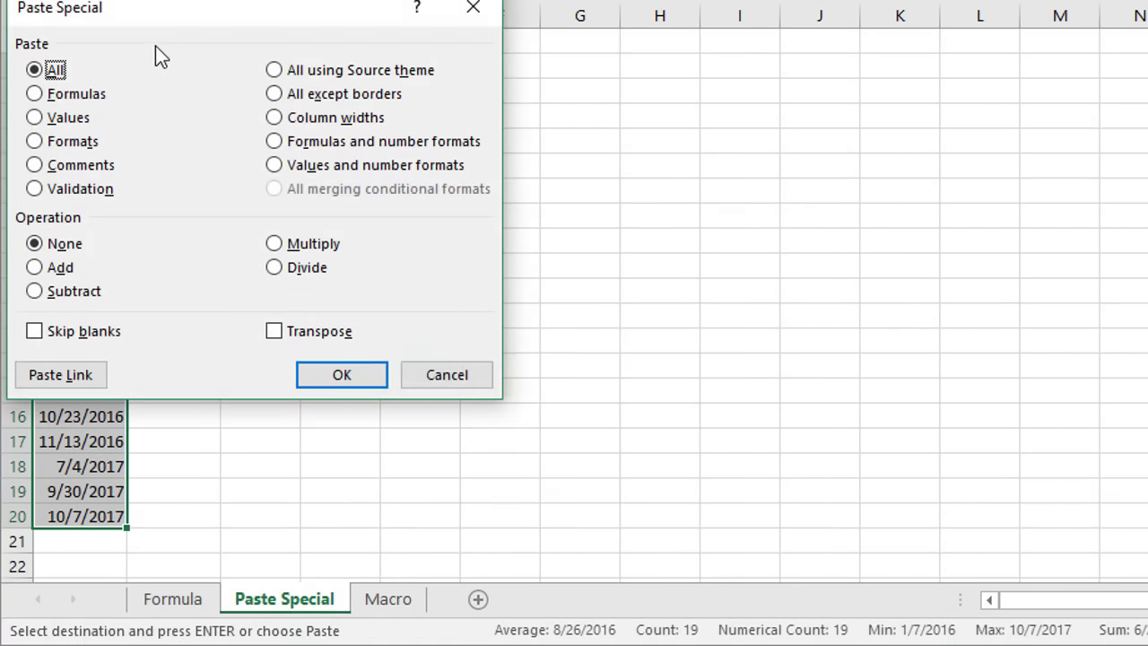
{"action": "left_click_drag", "start_coordinate": [158, 10], "coordinate": [476, 41]}
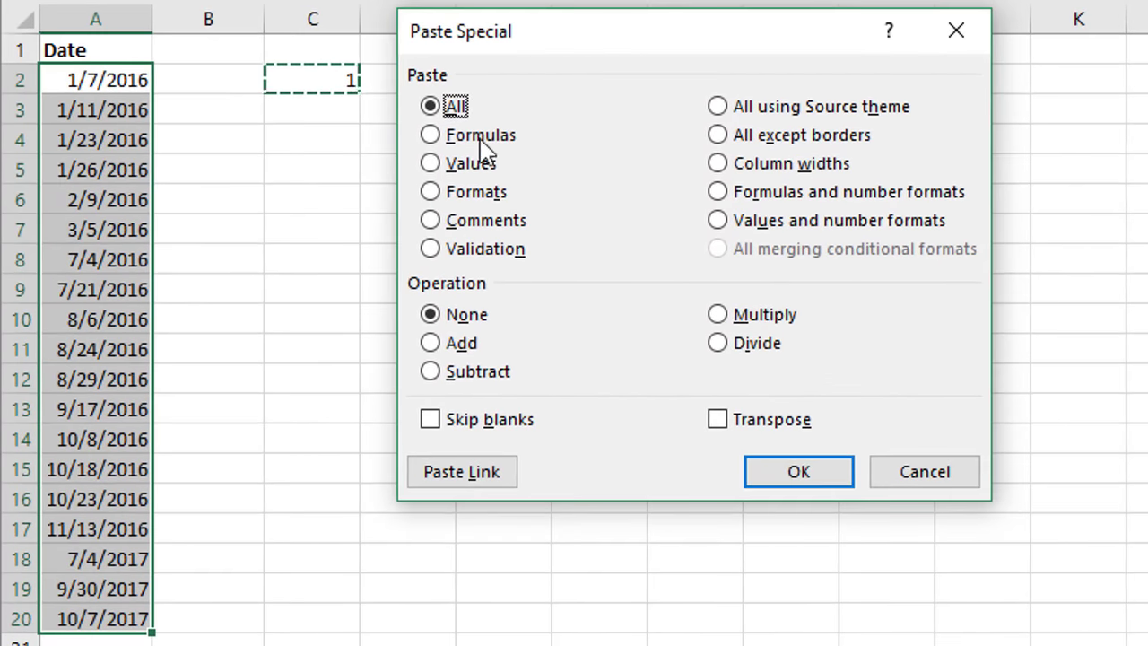
{"action": "left_click", "coordinate": [439, 163]}
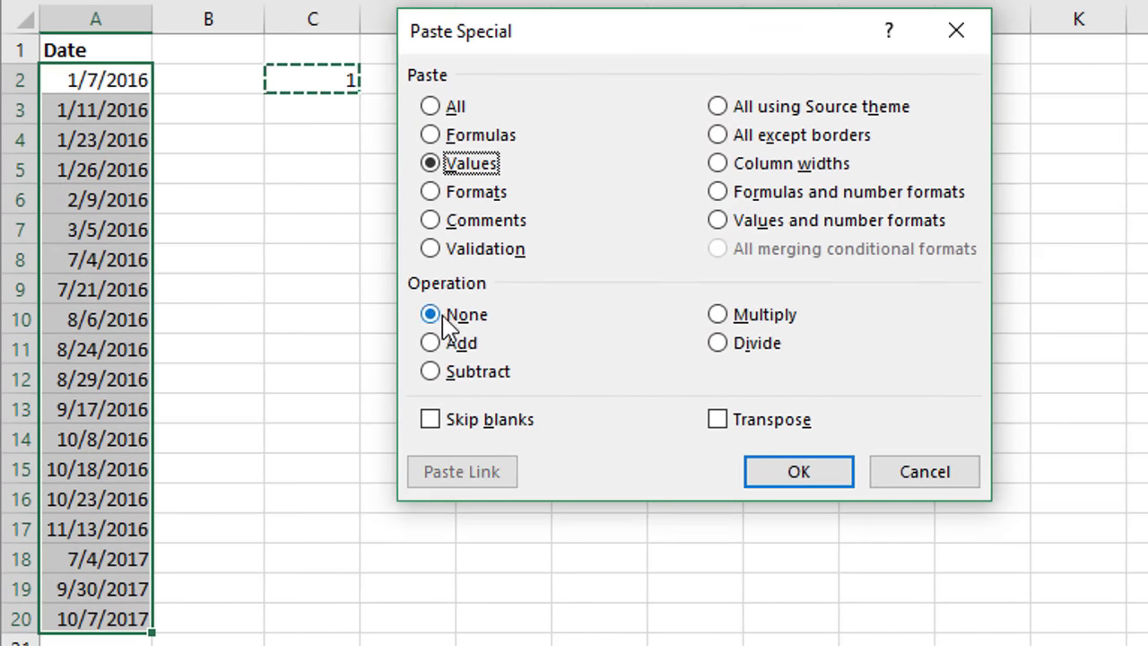
{"action": "left_click", "coordinate": [432, 373]}
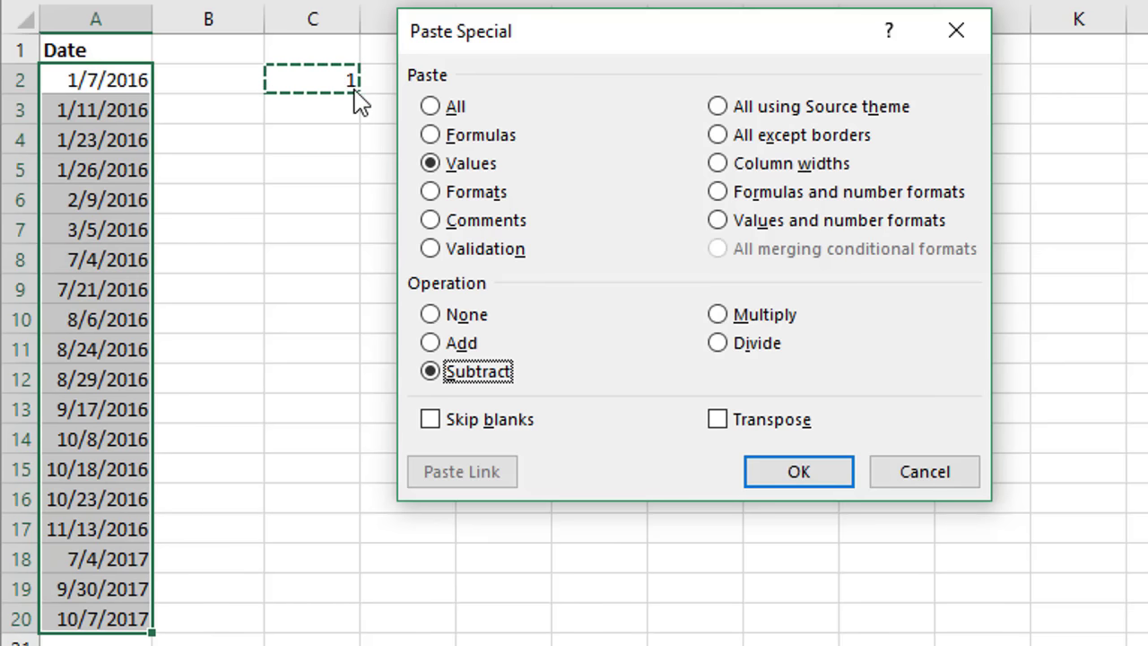
{"action": "left_click", "coordinate": [797, 478]}
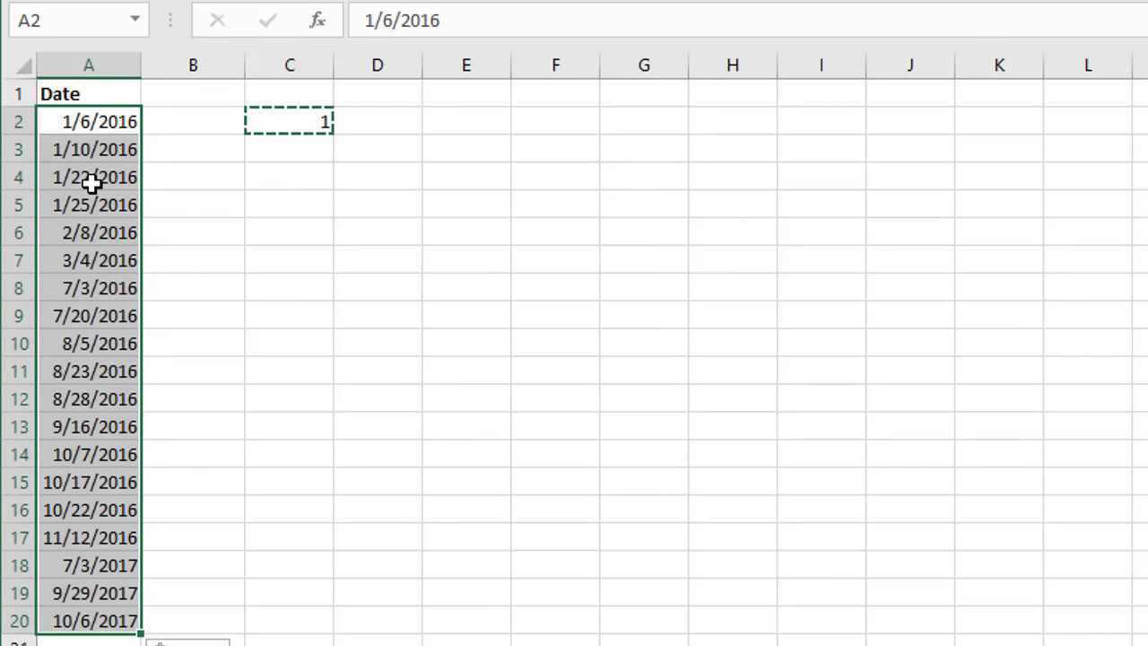
{"action": "left_click", "coordinate": [92, 121]}
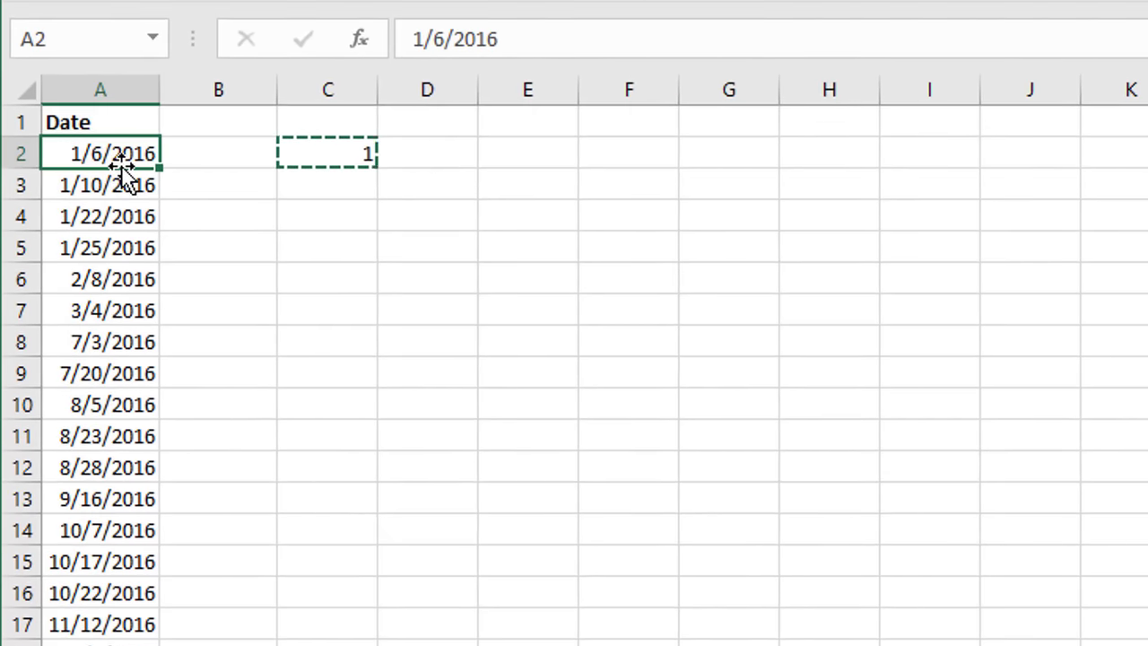
{"action": "key", "text": "F2"}
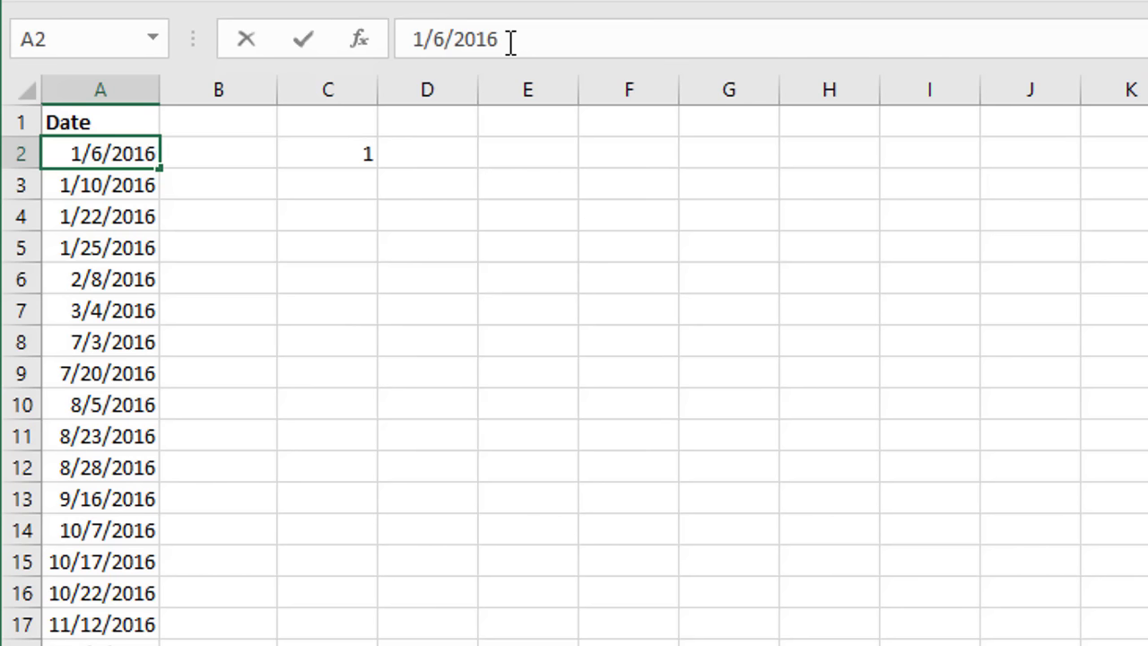
{"action": "key", "text": "Escape"}
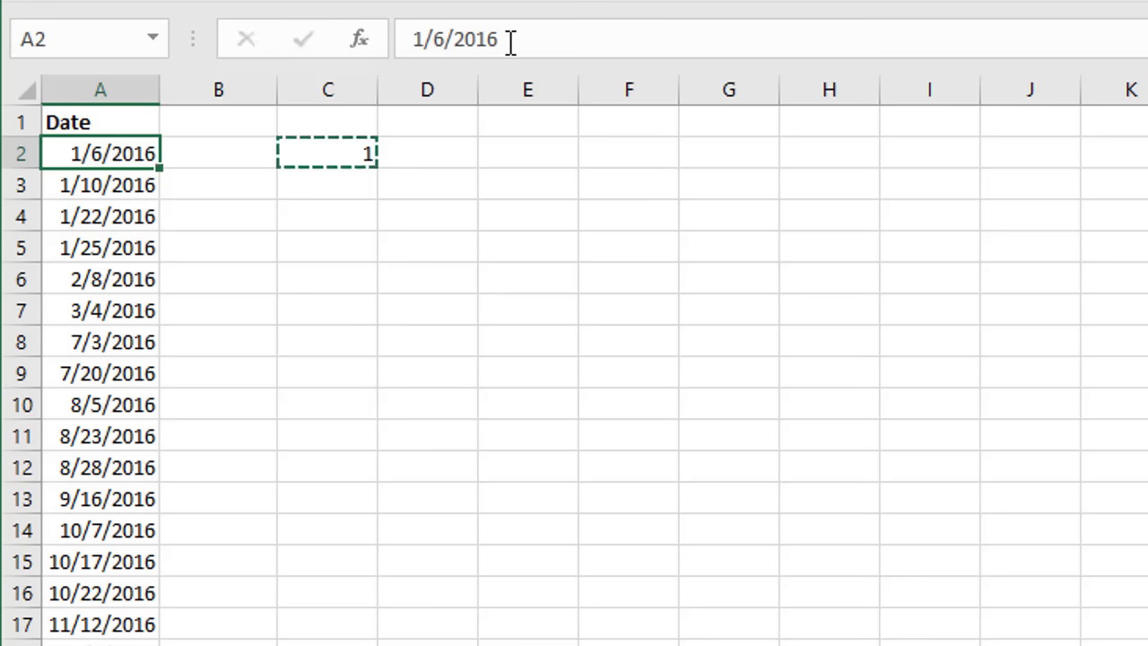
{"action": "left_click", "coordinate": [228, 152]}
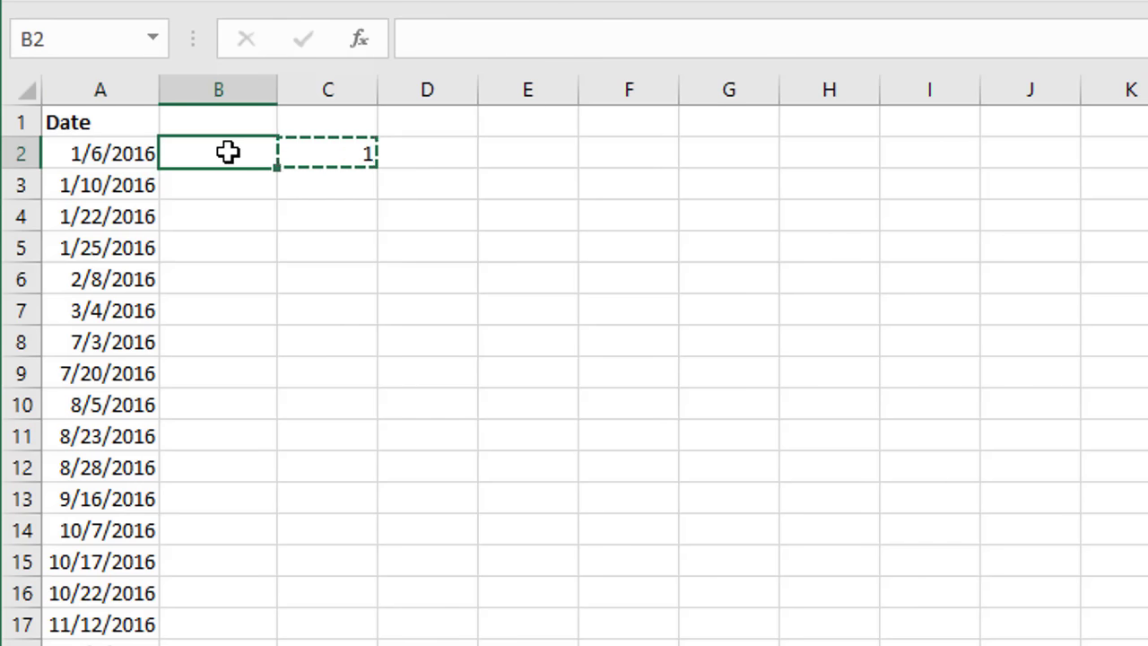
Step: Enter =EOMONTH(A2,0) in B2, showing 1/31/2016
{"action": "type", "text": "=eo"}
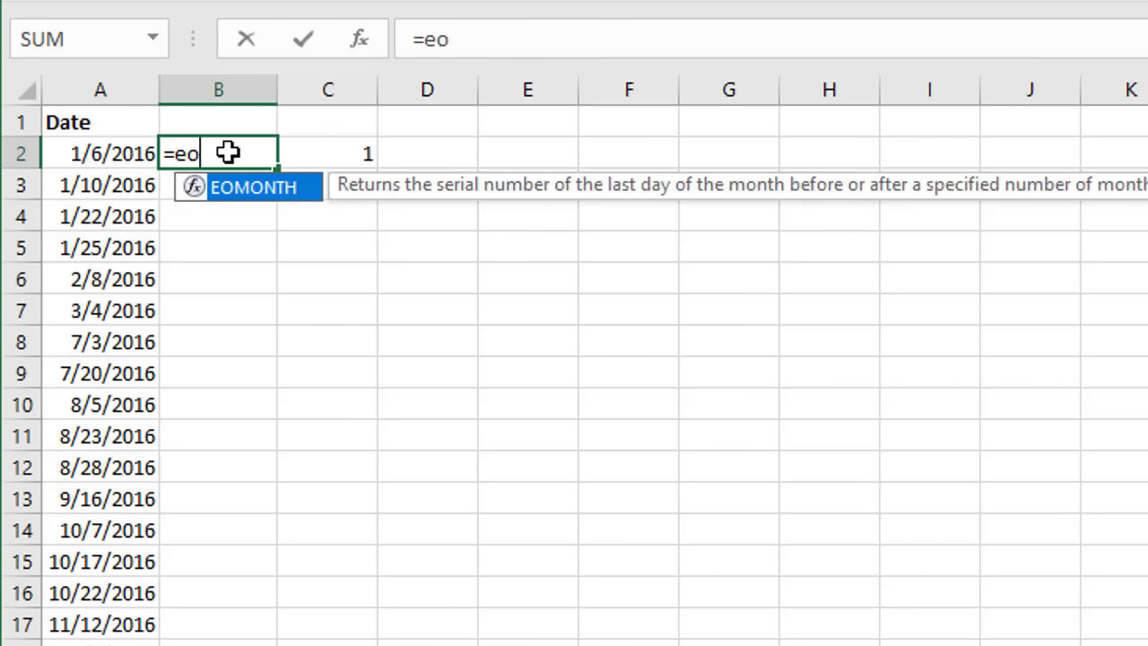
{"action": "key", "text": "Tab"}
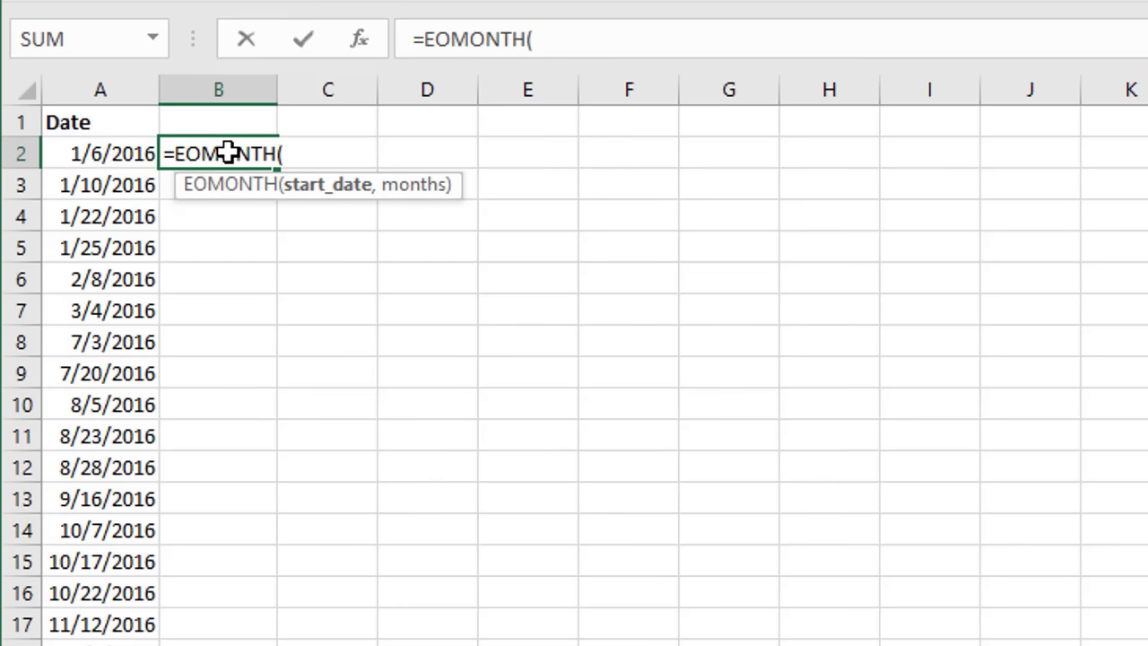
{"action": "left_click", "coordinate": [135, 155]}
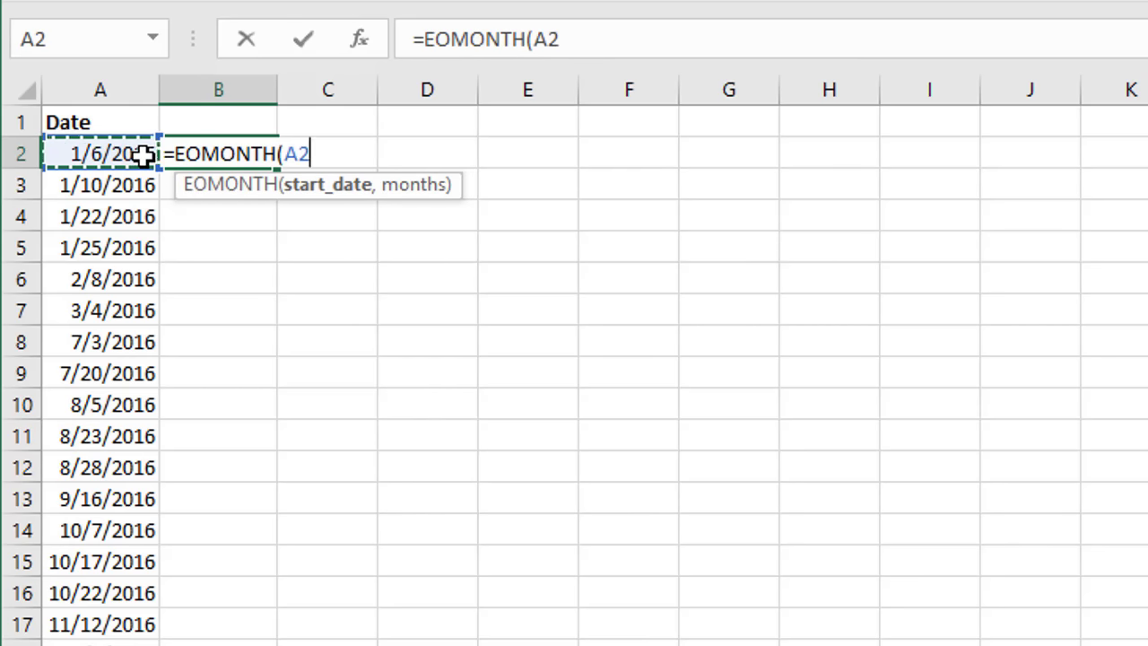
{"action": "type", "text": ",0)"}
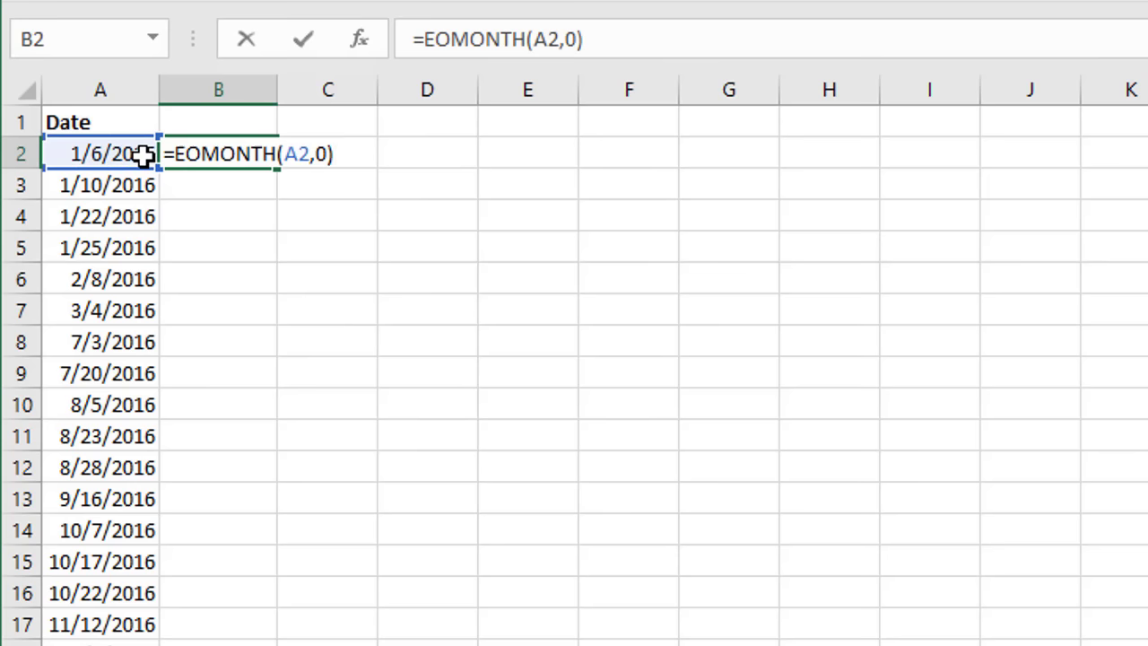
{"action": "key", "text": "Return"}
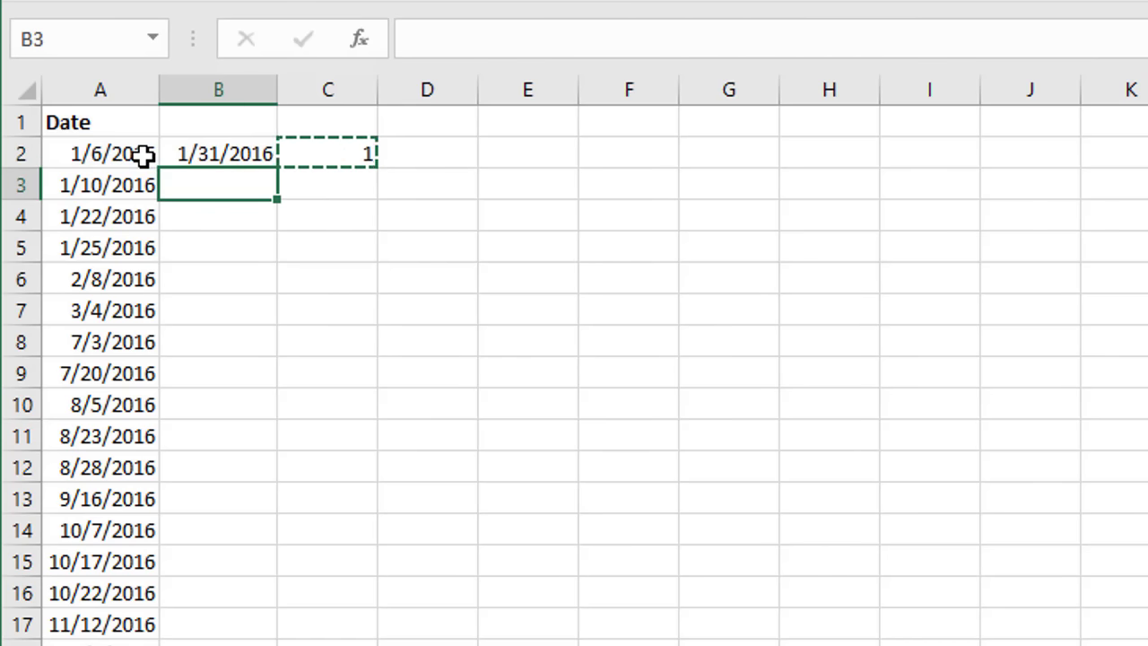